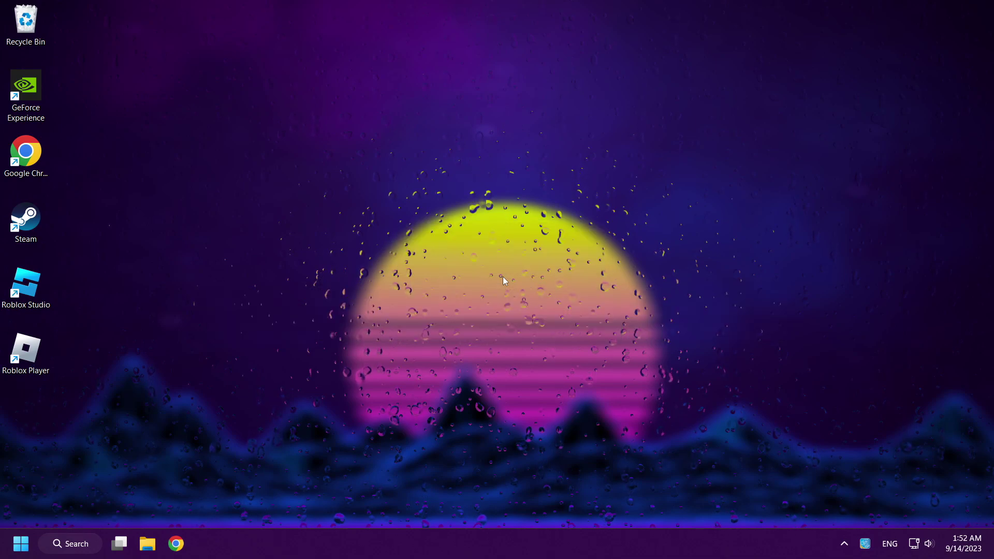
# - Open the AppData folder through the Run command "appdata" and go into its Local subfolder
pyautogui.press('super+r')
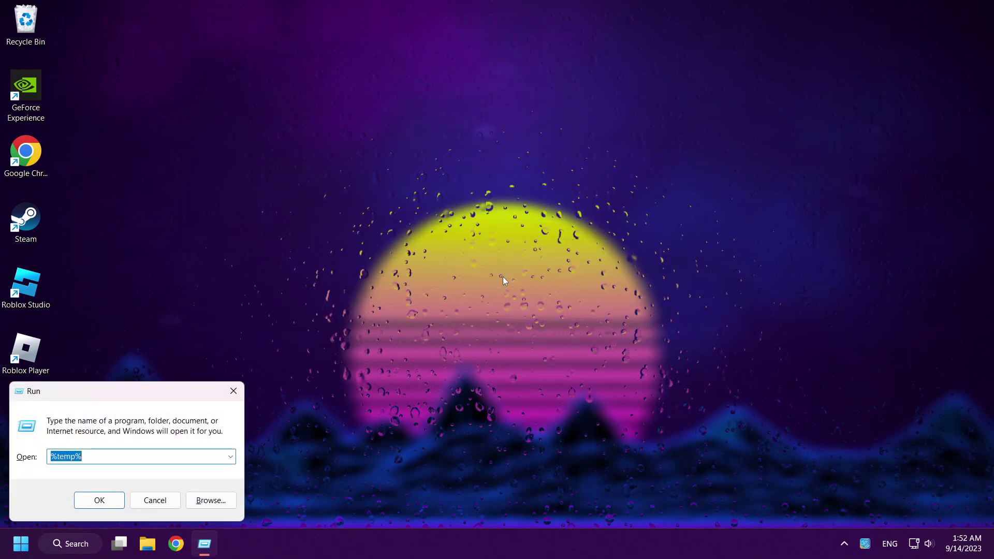
pyautogui.press('BackSpace')
pyautogui.write('appdata')
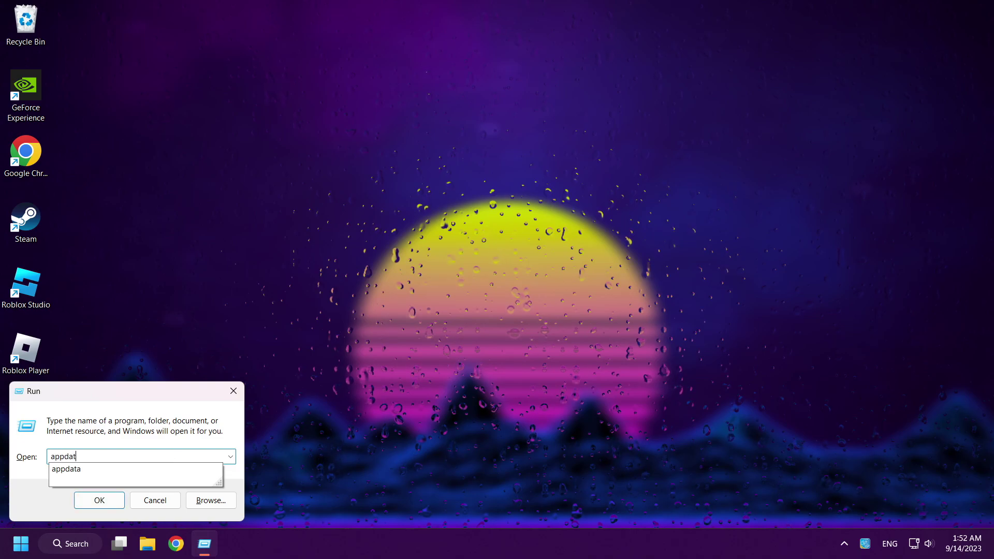
pyautogui.click(175, 456)
pyautogui.doubleClick(58, 456)
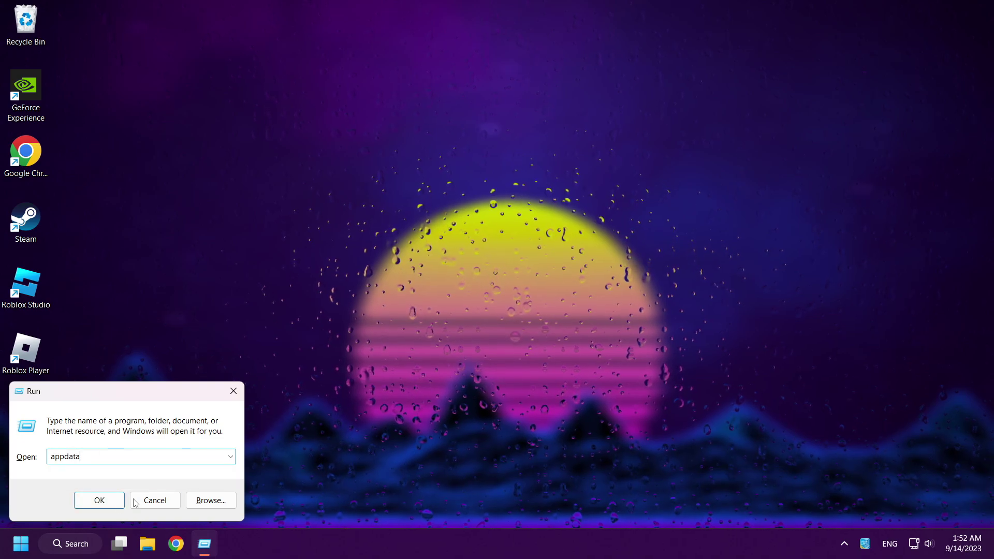
pyautogui.click(101, 501)
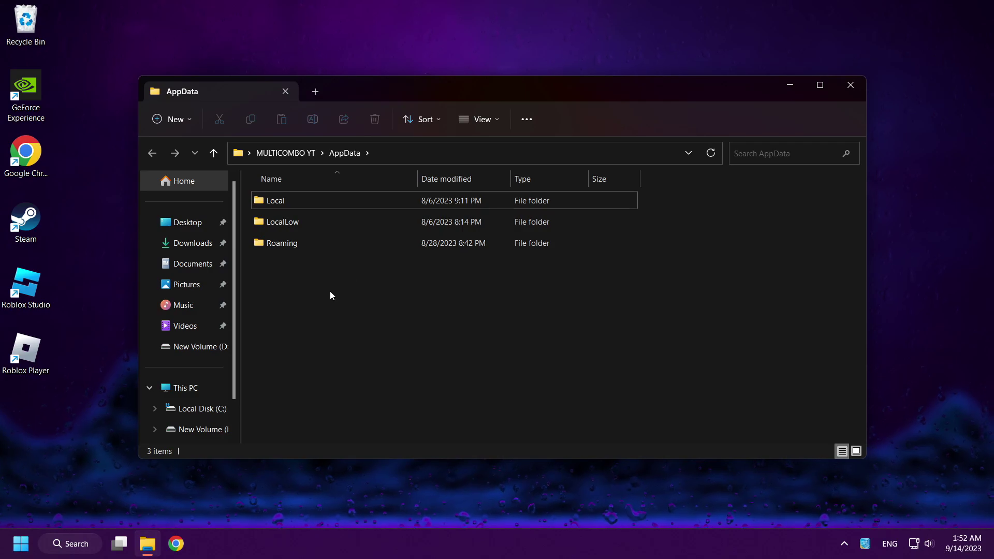
pyautogui.doubleClick(349, 203)
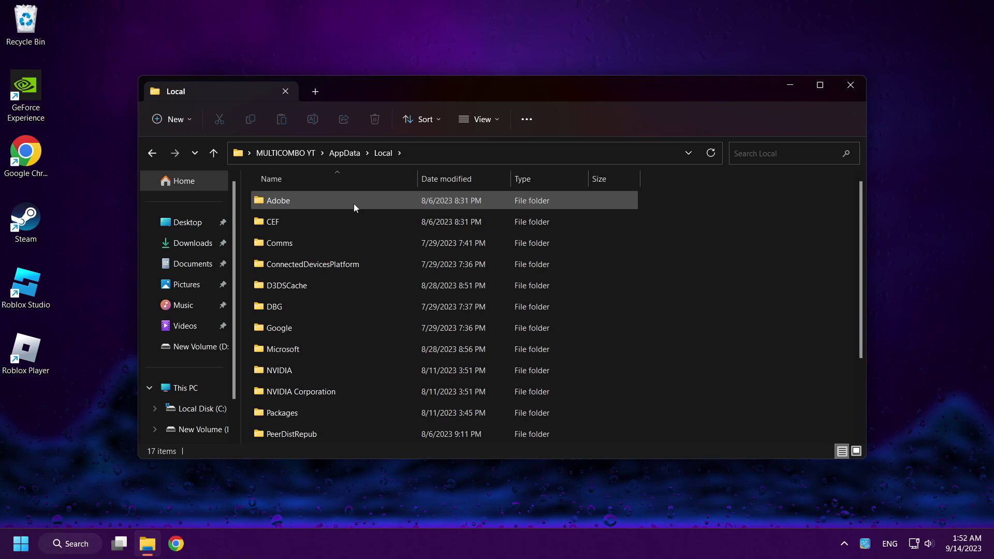
# - Delete the Roblox folder from the AppData Local folder and close the File Explorer window
pyautogui.scroll(-2, 860, 201)
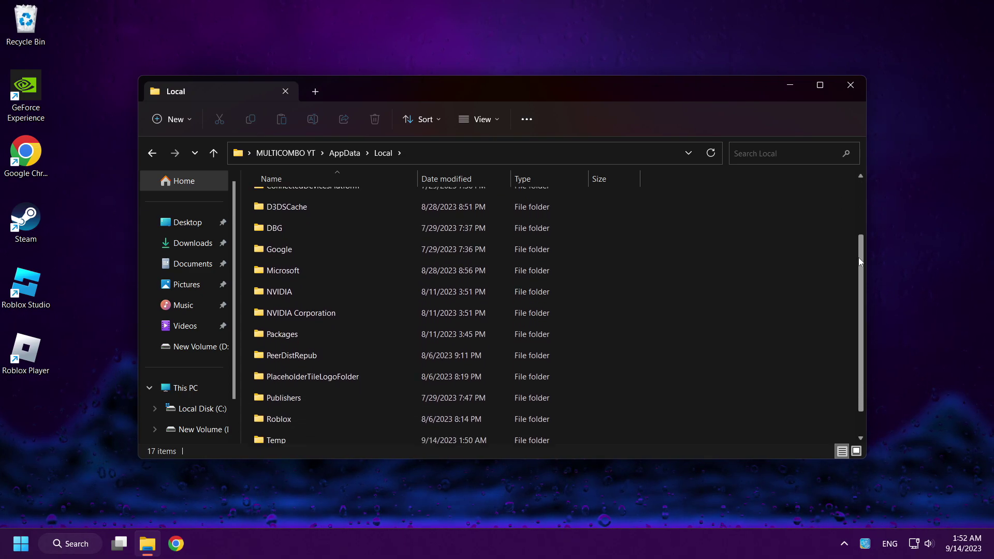
pyautogui.click(391, 394)
pyautogui.rightClick(390, 393)
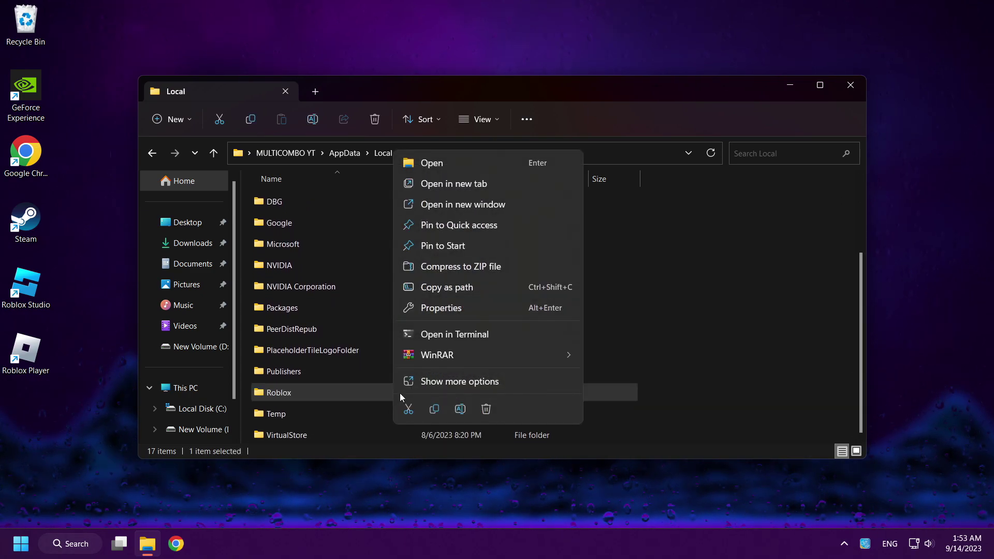
pyautogui.click(430, 387)
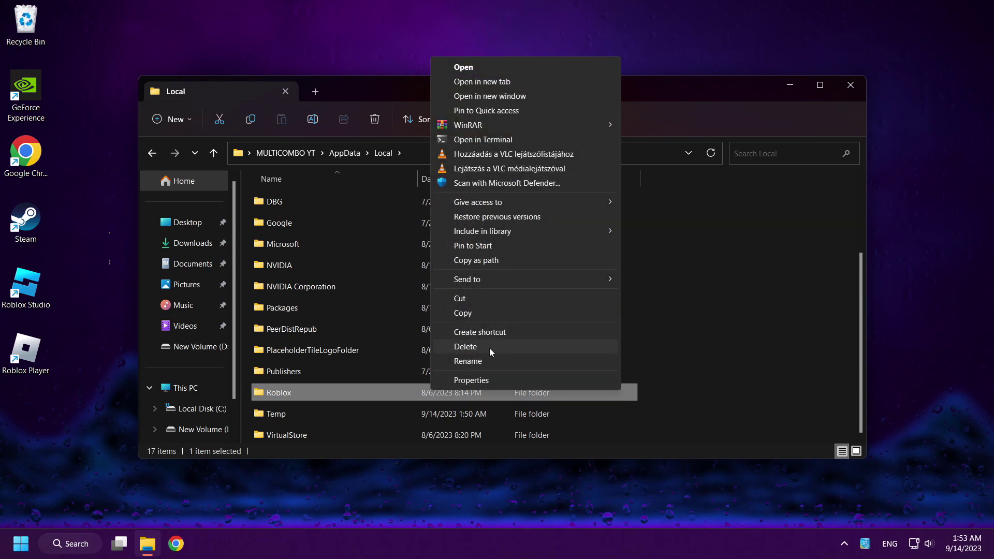
pyautogui.click(465, 347)
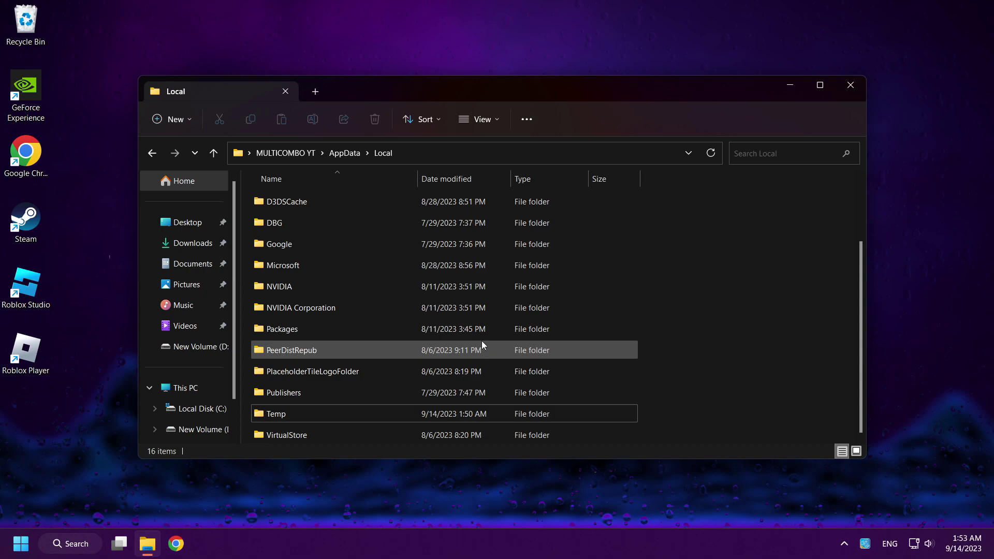
pyautogui.click(849, 93)
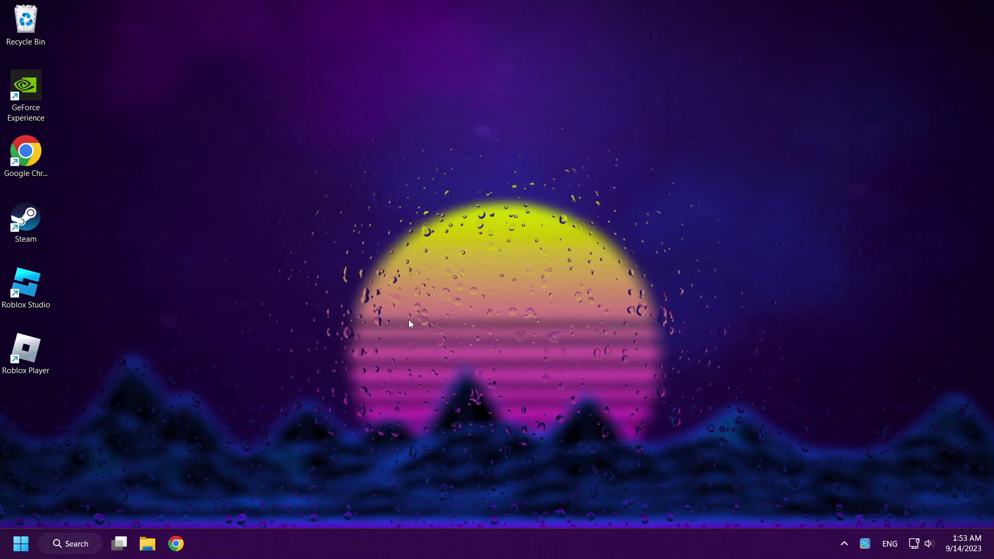
# - Open the temporary files folder through the Run command "%temp%"
pyautogui.press('super+r')
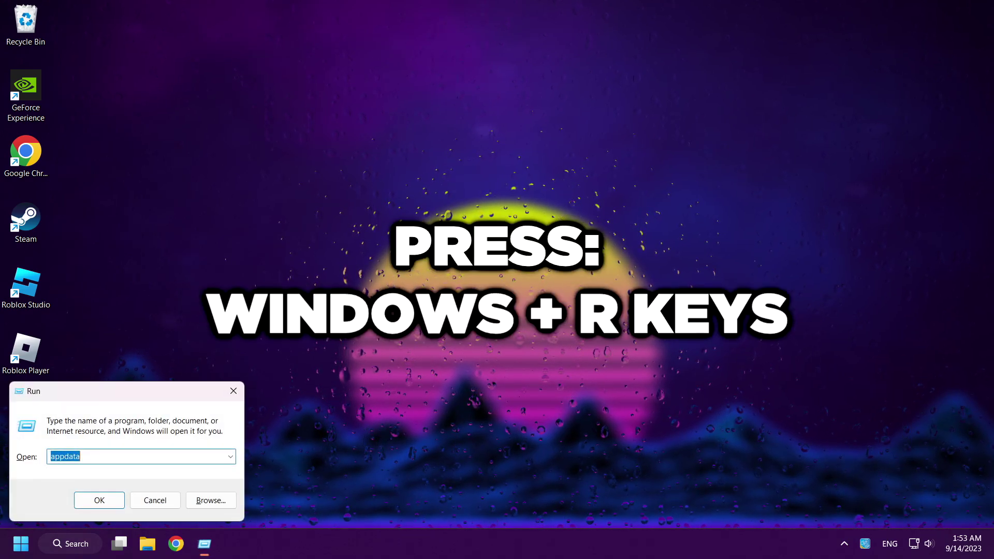
pyautogui.press('BackSpace')
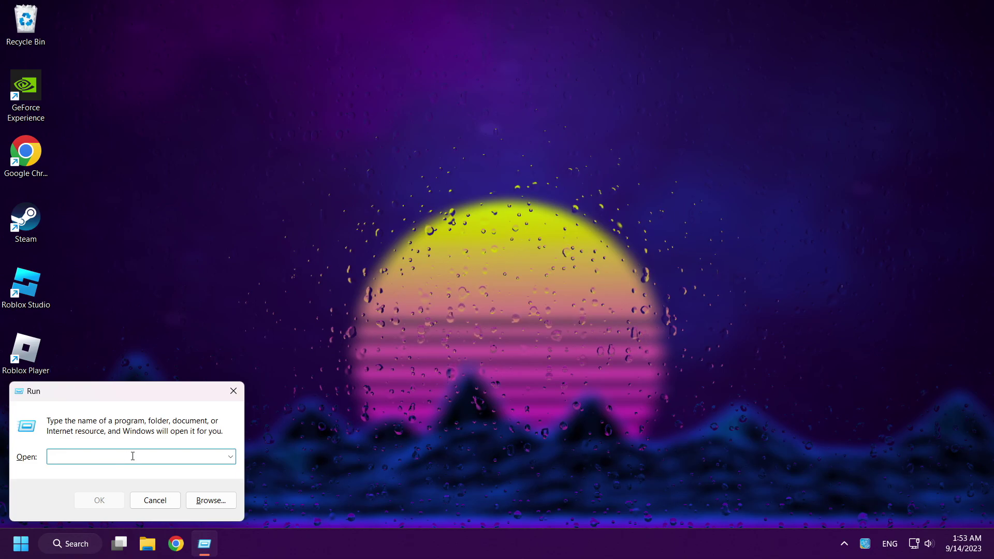
pyautogui.write('%')
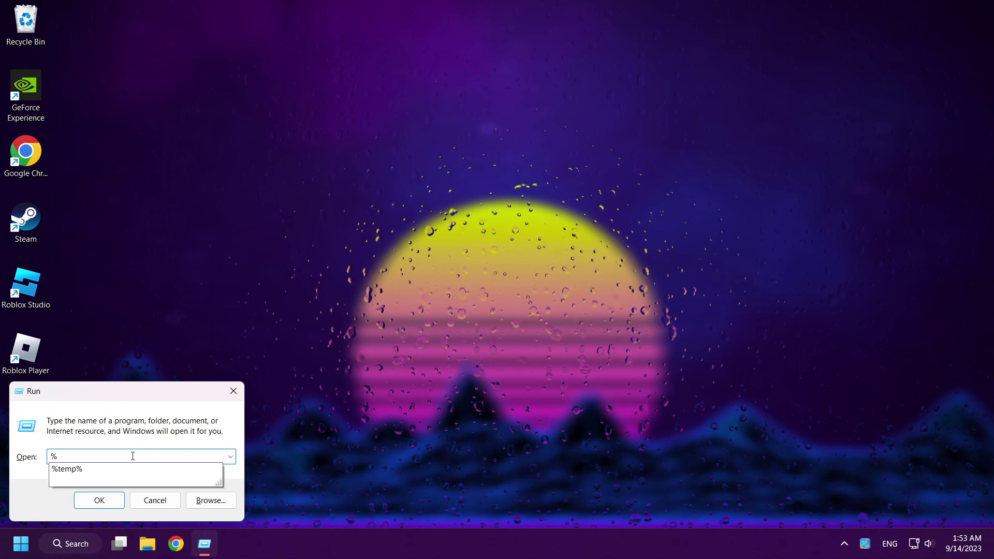
pyautogui.write('temp%')
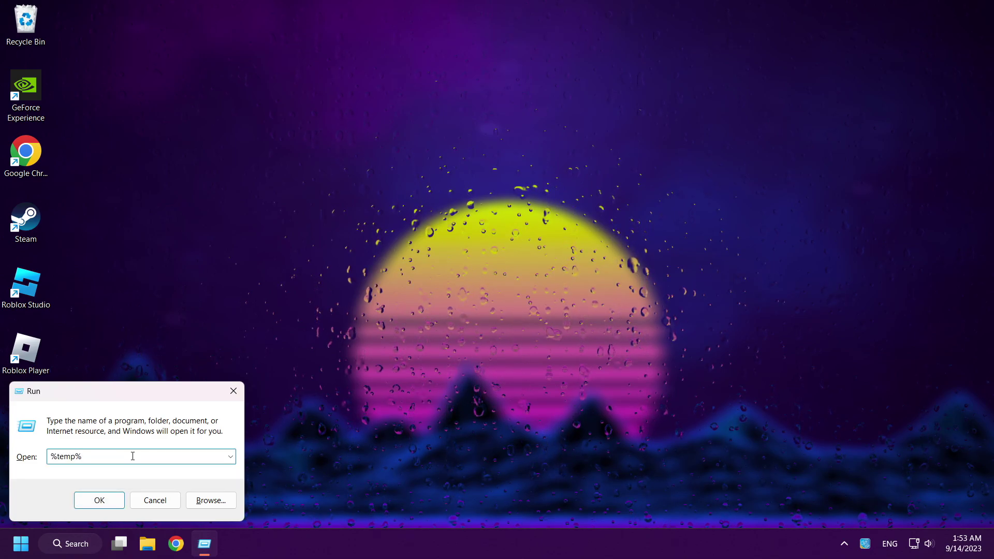
pyautogui.click(106, 501)
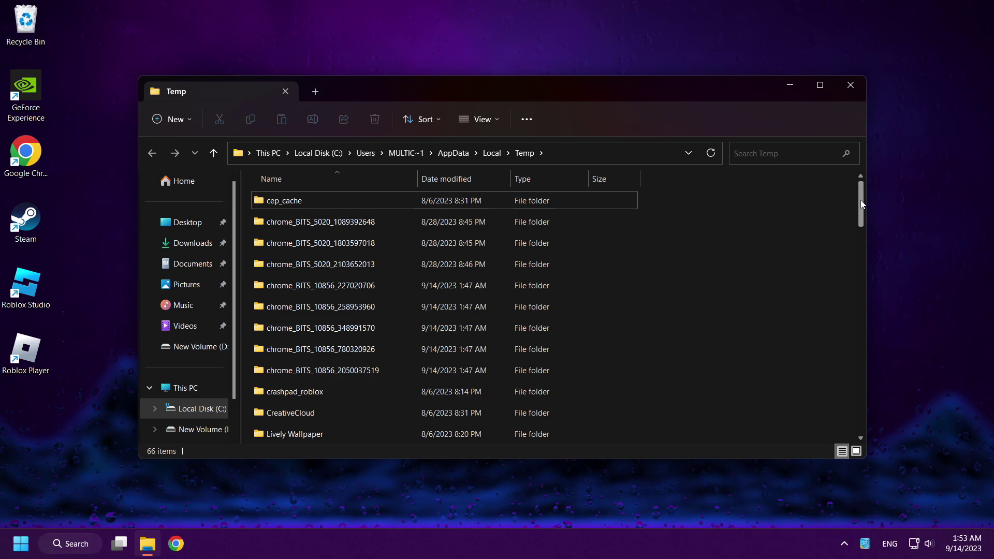
# - Delete the Roblox folder from the Temp folder and close the File Explorer window
pyautogui.scroll(-4, 862, 204)
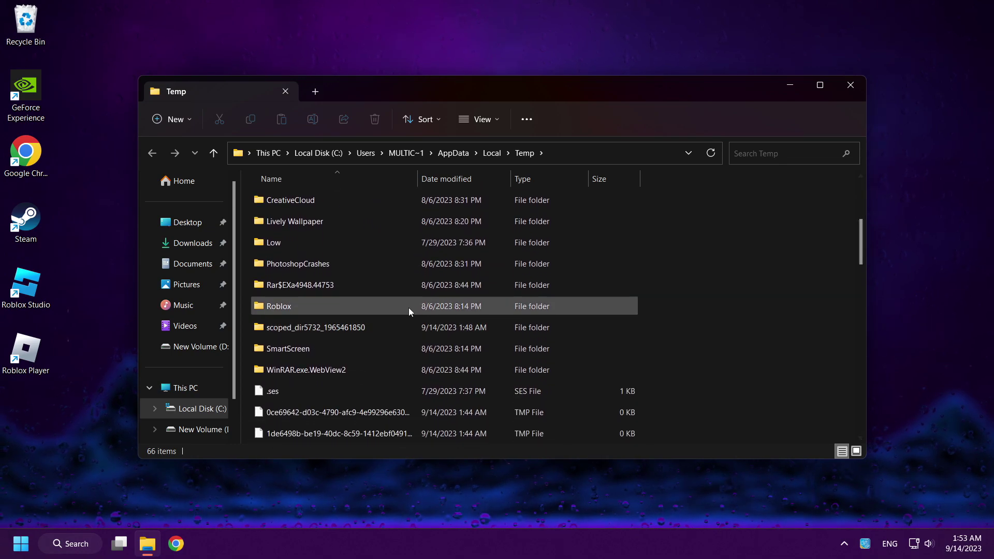
pyautogui.click(409, 308)
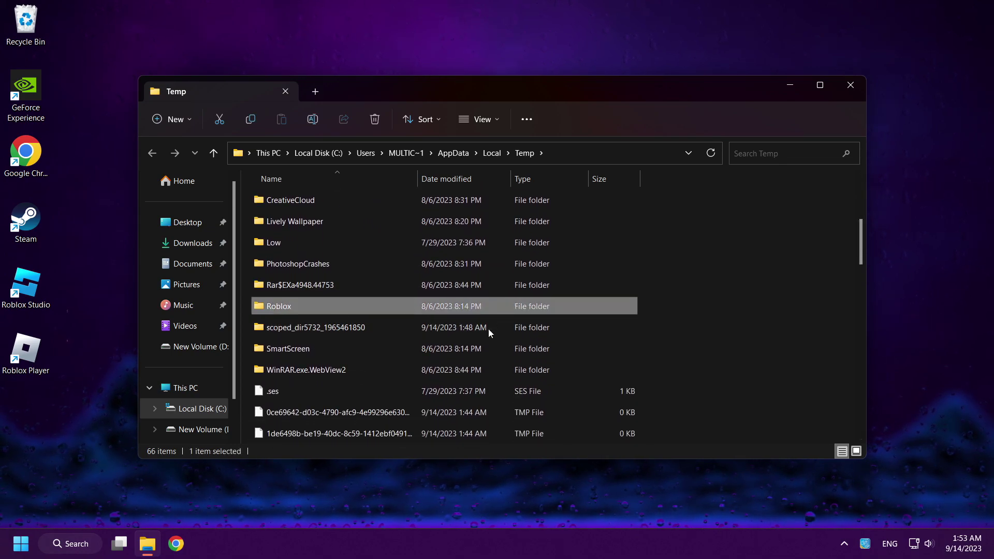
pyautogui.rightClick(390, 308)
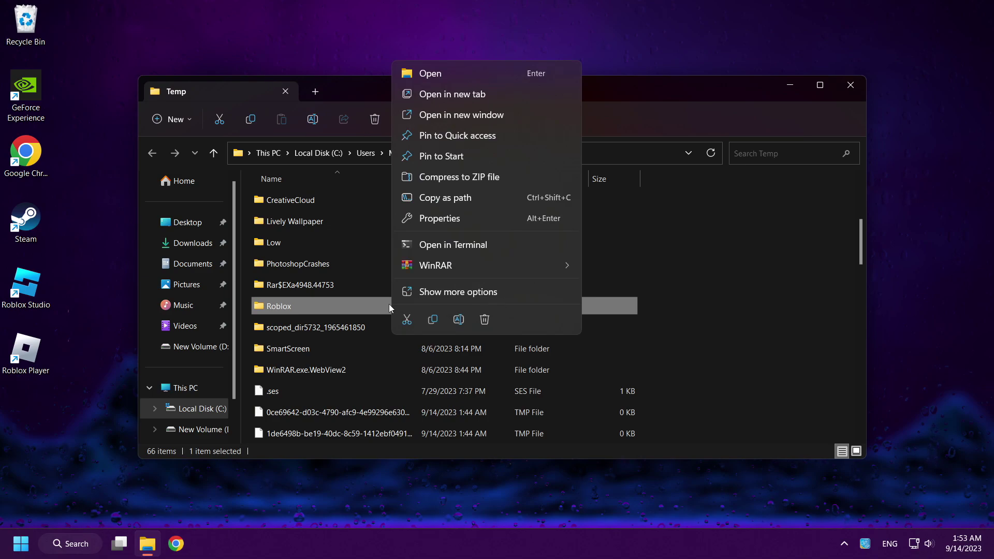
pyautogui.click(416, 298)
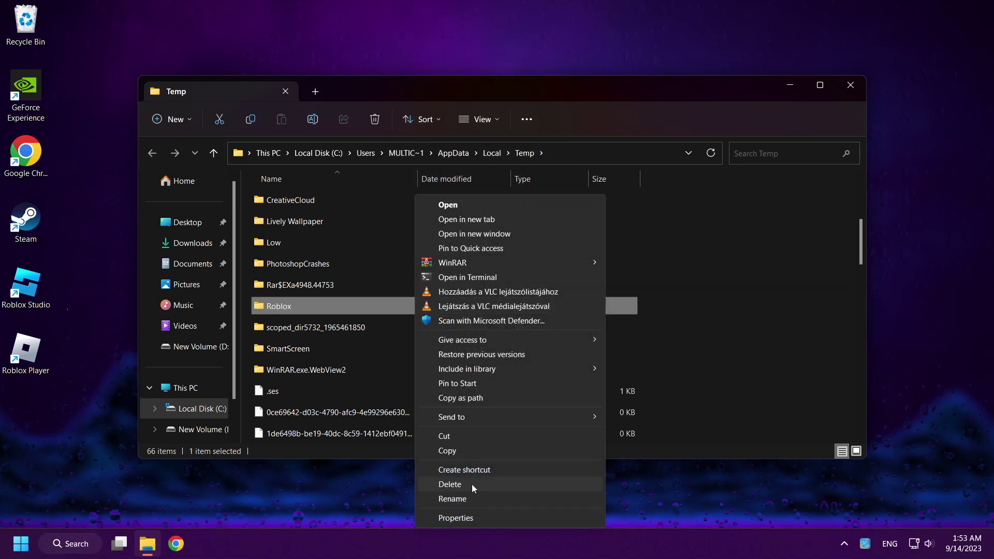
pyautogui.click(471, 484)
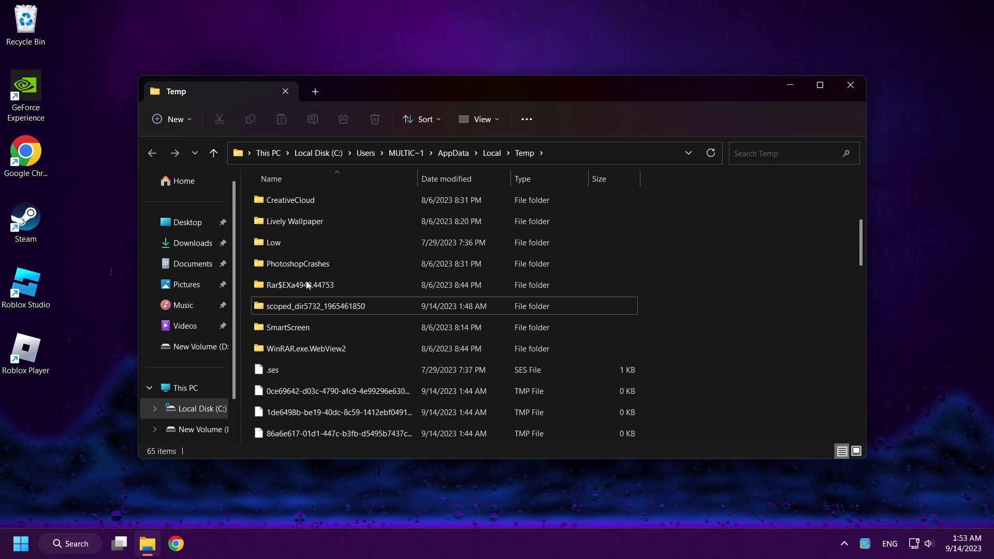
pyautogui.click(851, 87)
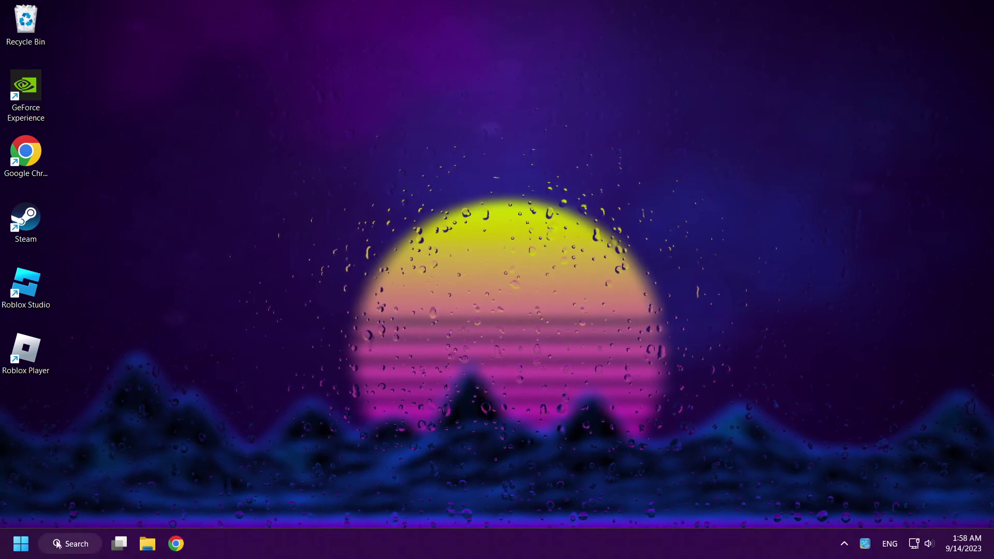
# - Search Windows for "roblox" and choose to uninstall Roblox Player, opening Programs and Features
pyautogui.click(73, 544)
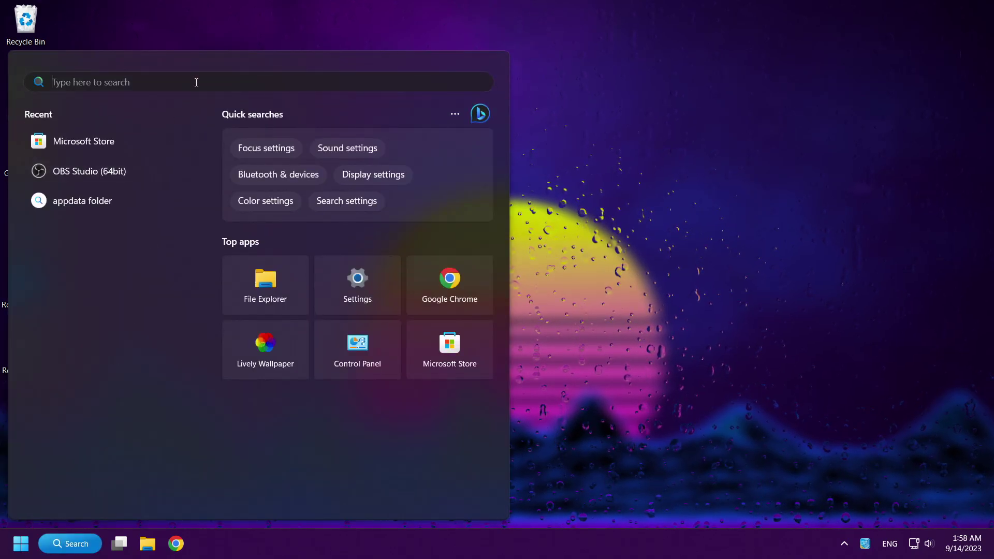
pyautogui.write('roblox')
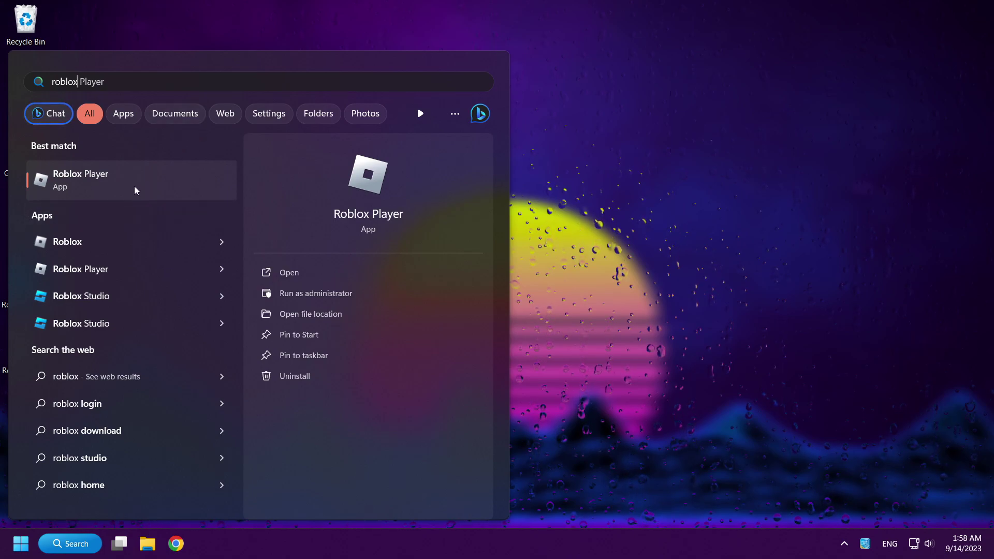
pyautogui.click(311, 381)
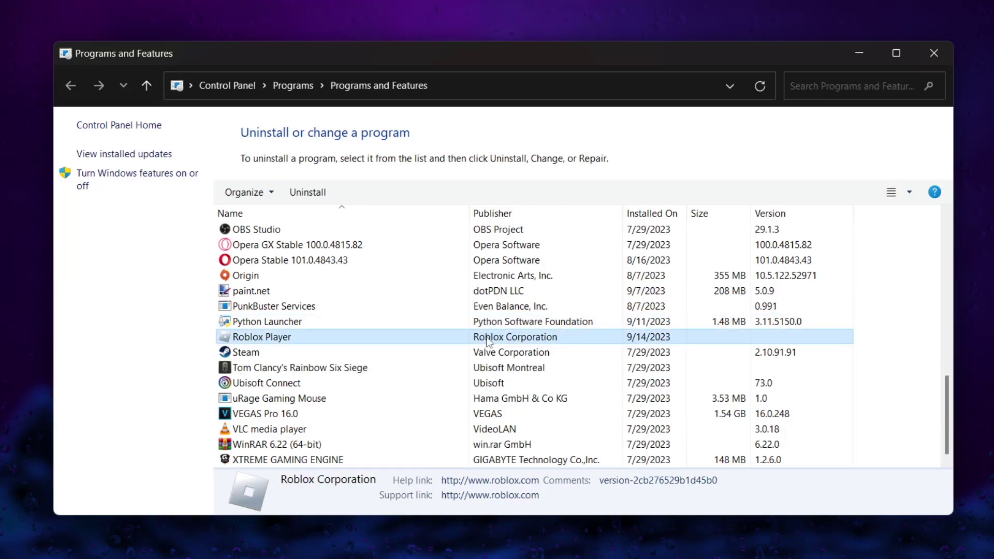
# - Uninstall Roblox Player from the installed programs list and close Programs and Features
pyautogui.rightClick(420, 338)
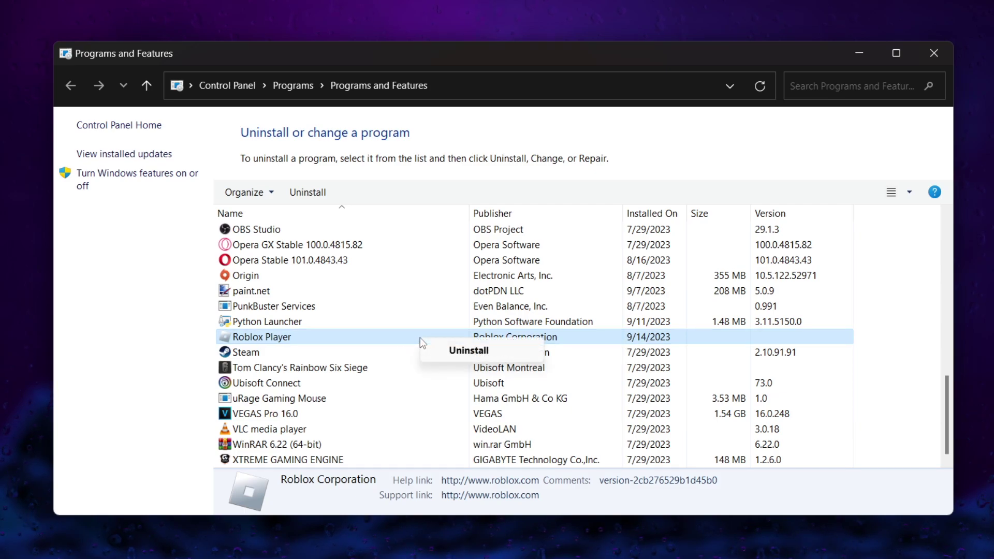
pyautogui.click(469, 351)
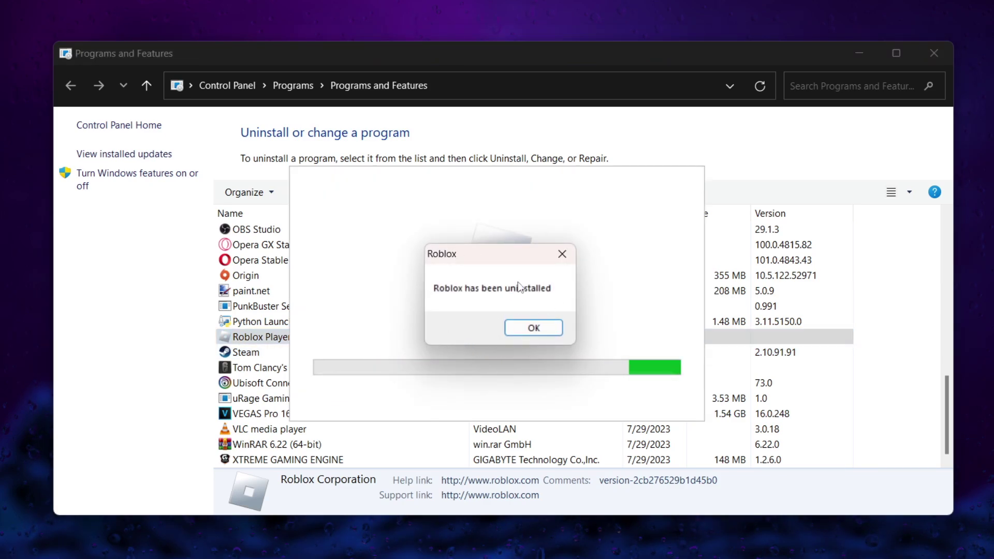
pyautogui.click(539, 329)
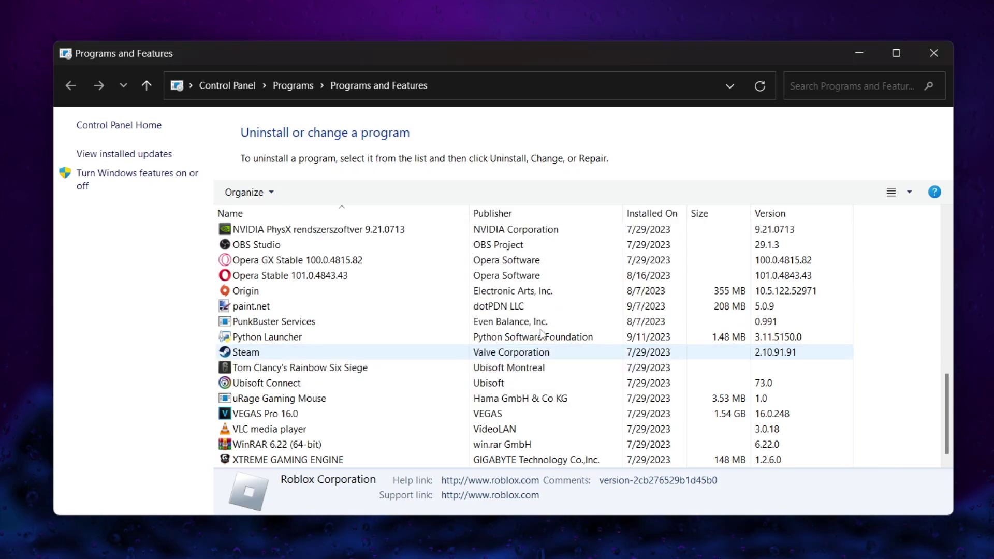
pyautogui.click(936, 54)
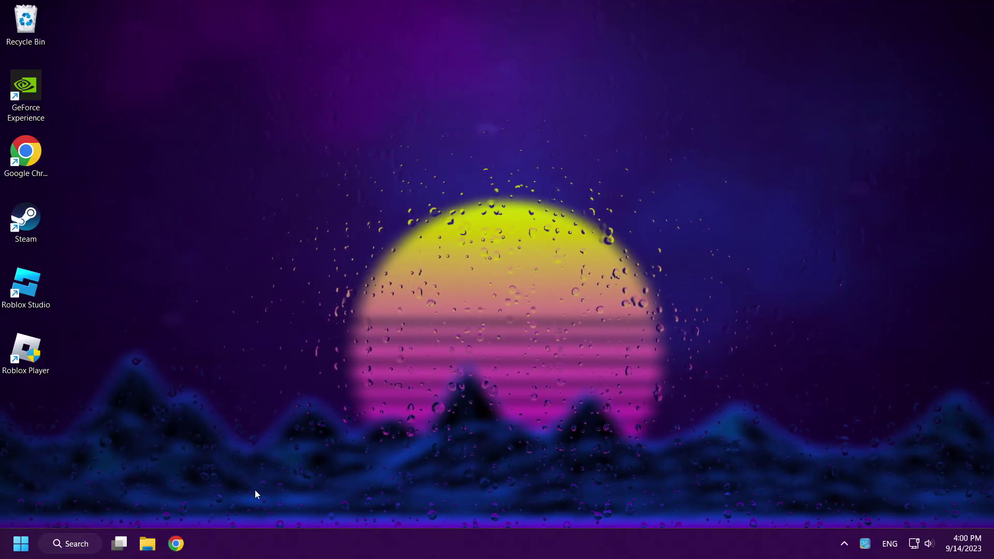
# - Switch to Google Chrome and open the Privacy and security page of its settings
pyautogui.click(177, 547)
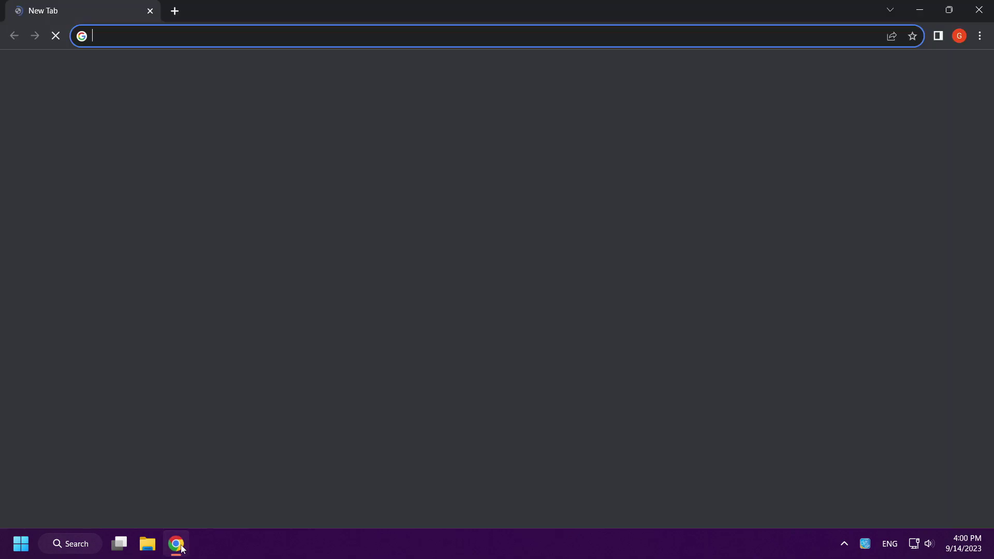
pyautogui.click(982, 36)
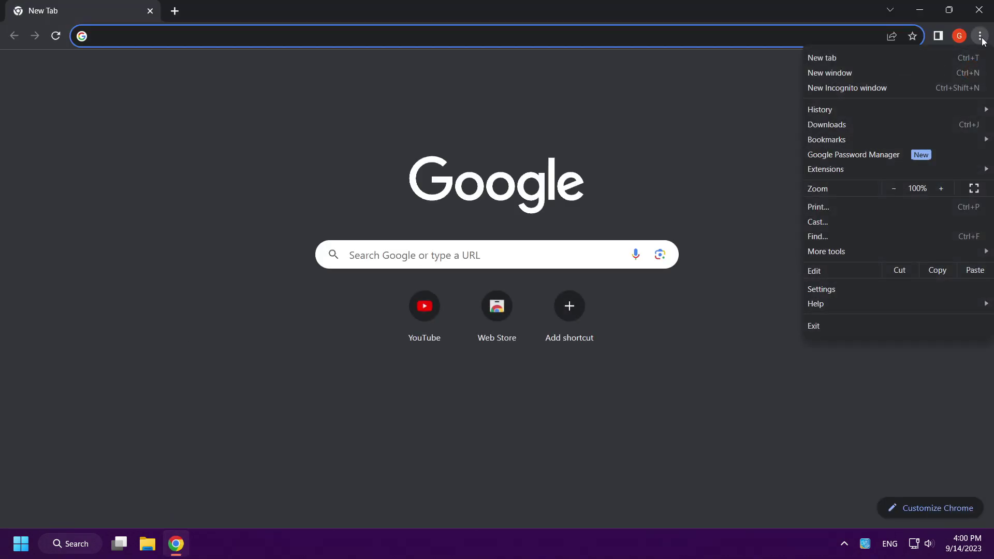
pyautogui.click(887, 295)
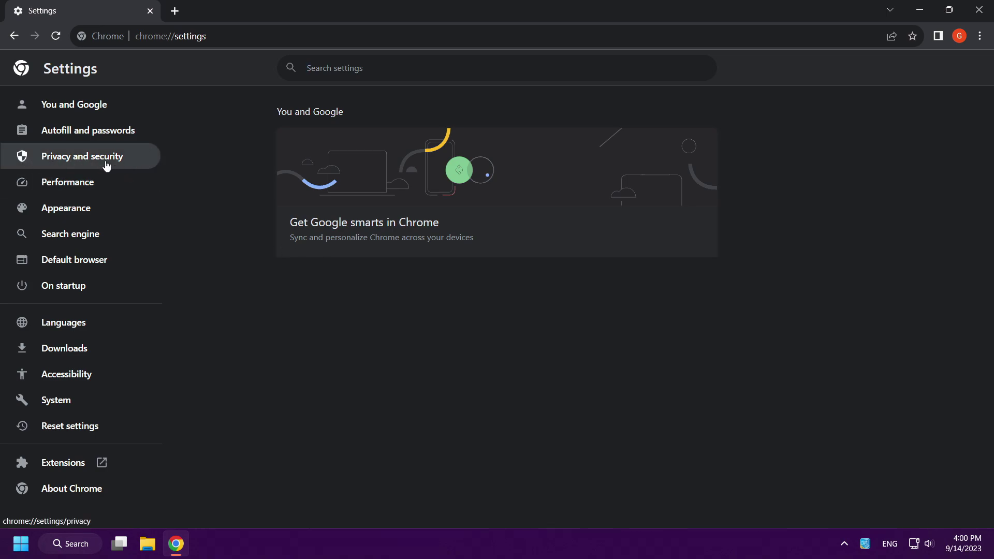
pyautogui.click(137, 162)
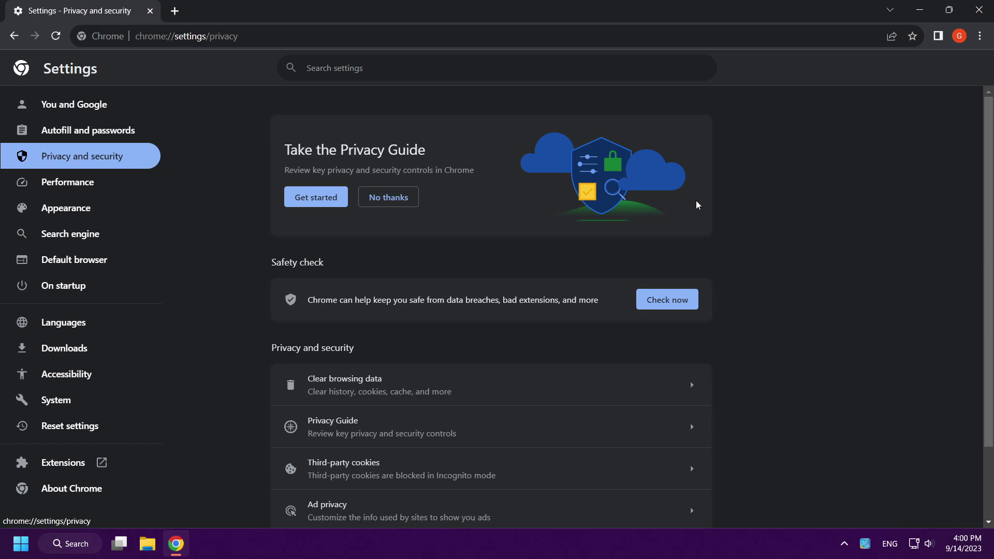
# - Open the list of all site data and permissions through the third-party cookies settings
pyautogui.moveTo(989, 210); pyautogui.dragTo(978, 280)
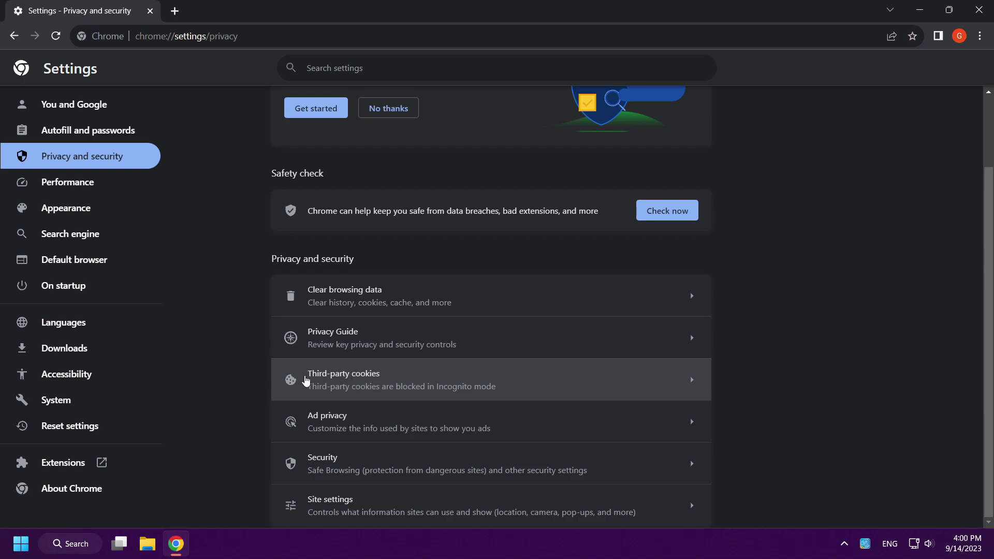
pyautogui.click(538, 381)
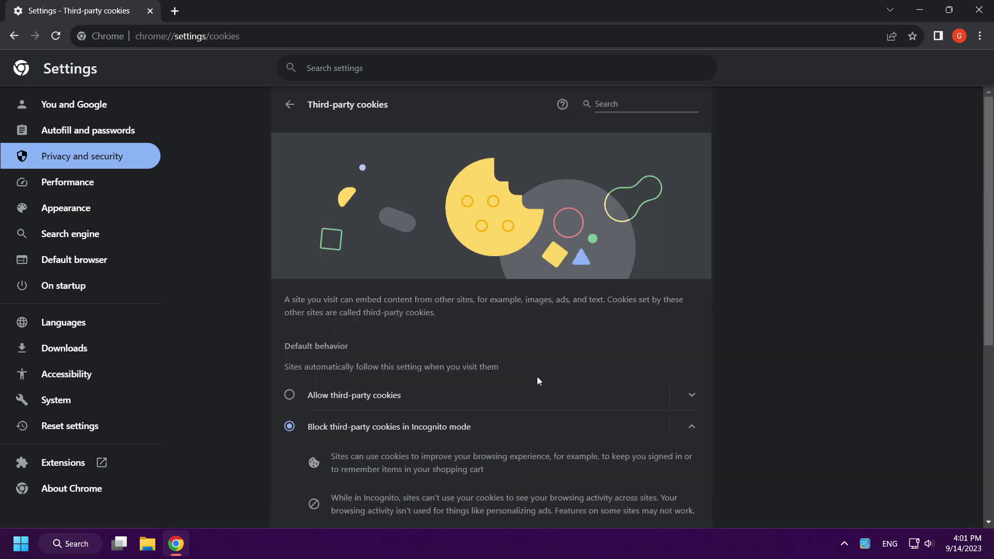
pyautogui.moveTo(989, 229); pyautogui.dragTo(970, 399)
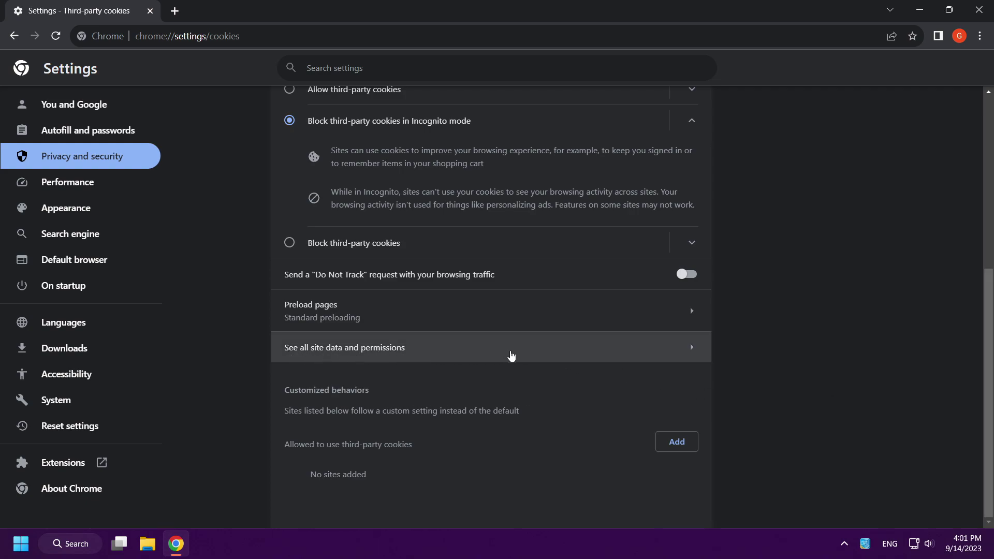
pyautogui.click(512, 356)
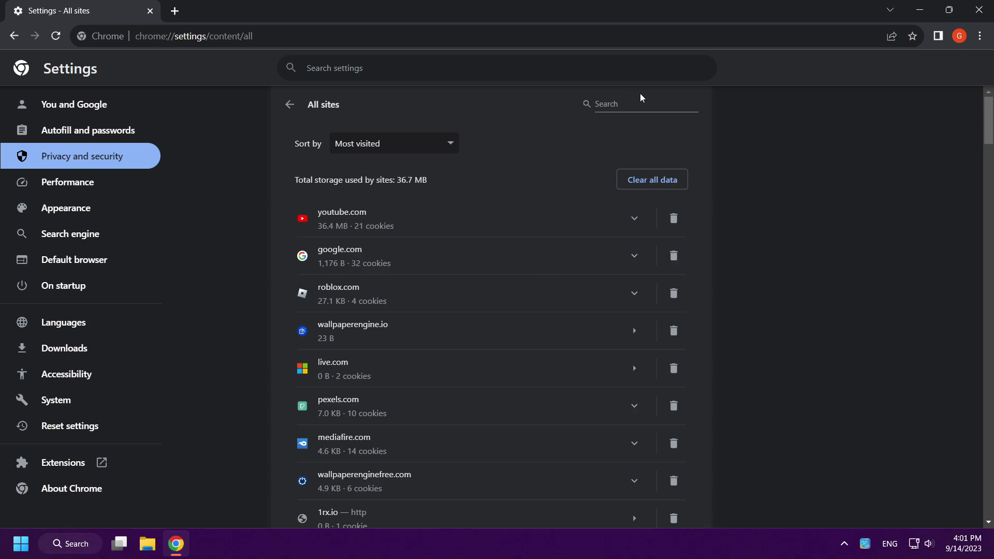
# - Find "roblox" among the stored sites, clear the site data and permissions for roblox.com, and close the browser
pyautogui.click(653, 104)
pyautogui.write('roblox')
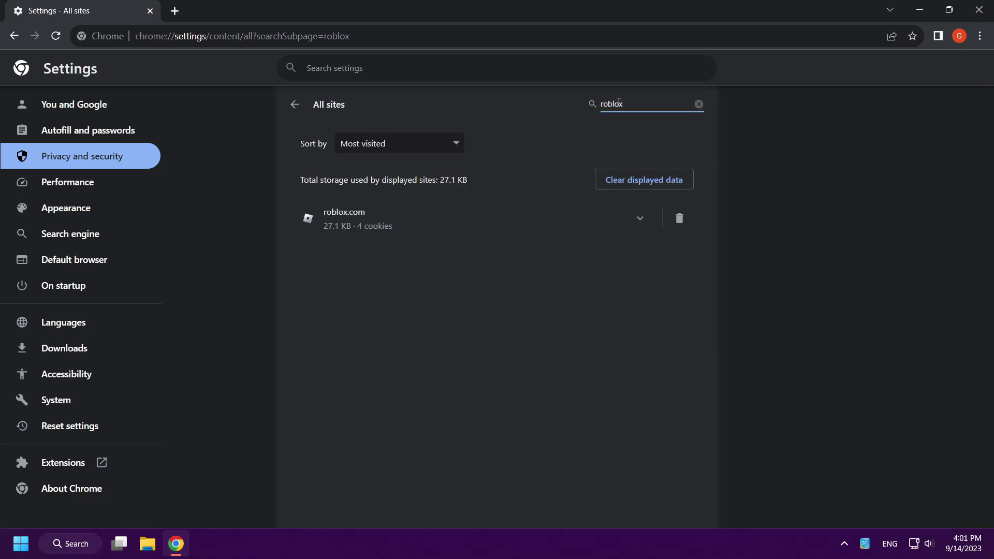
pyautogui.click(680, 220)
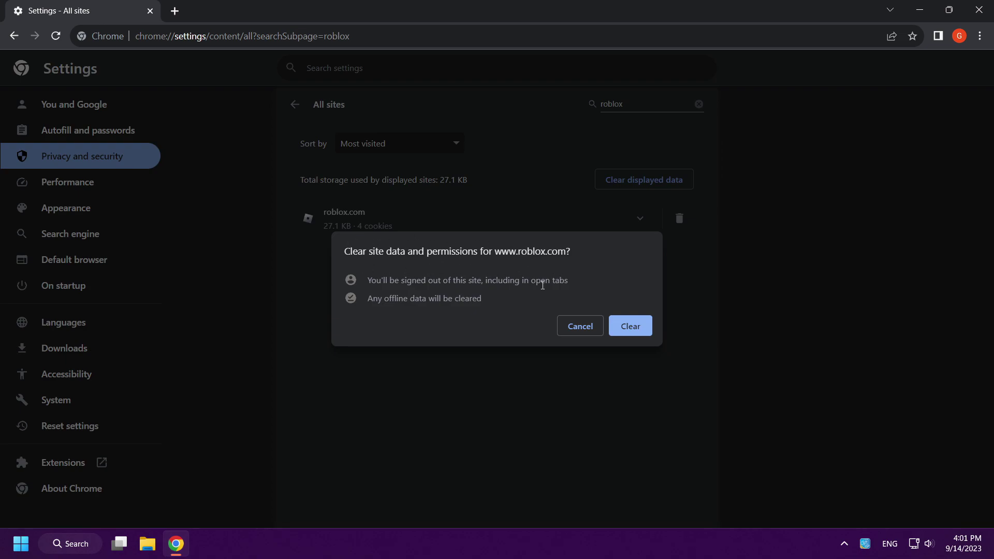
pyautogui.click(632, 328)
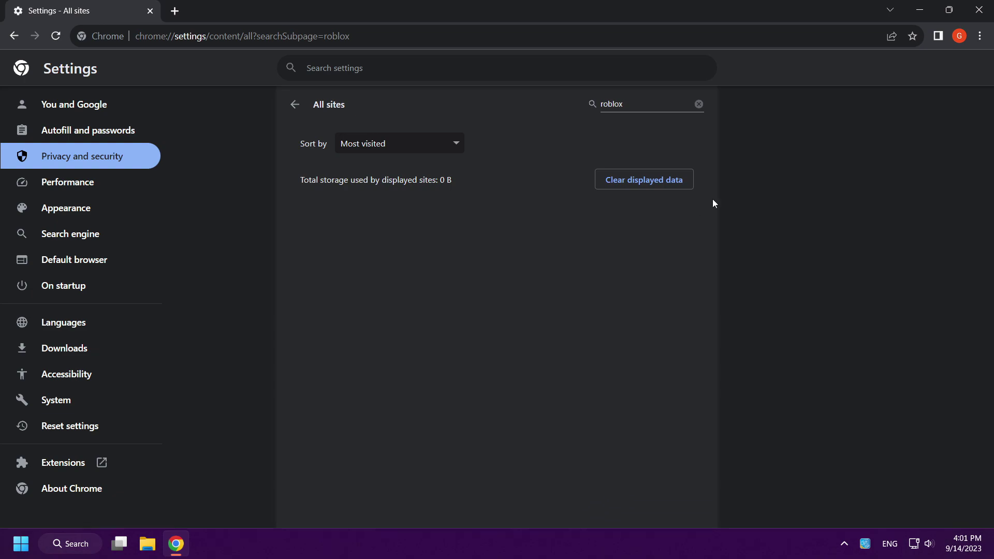
pyautogui.click(979, 9)
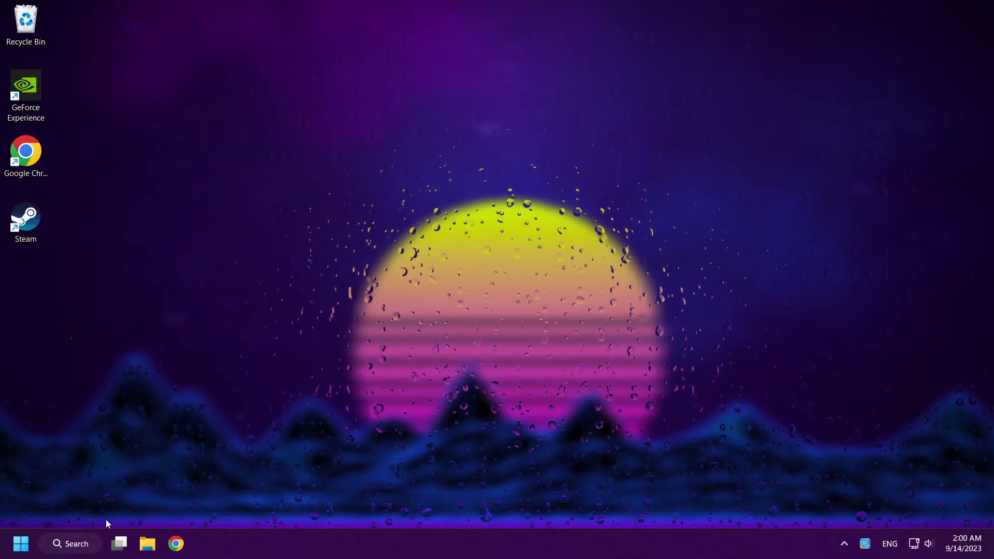
# - Search Windows for "store" and open Microsoft Store
pyautogui.click(78, 545)
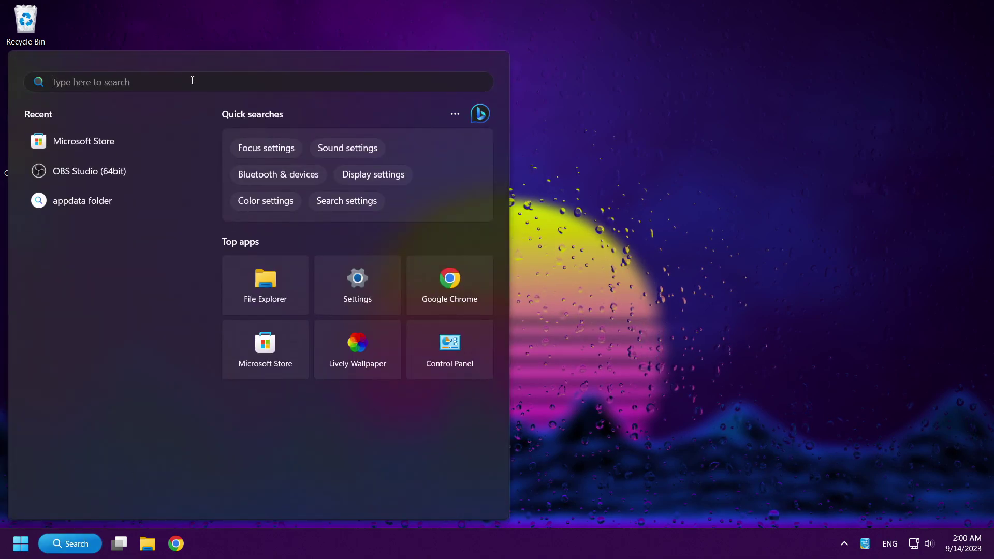
pyautogui.write('store')
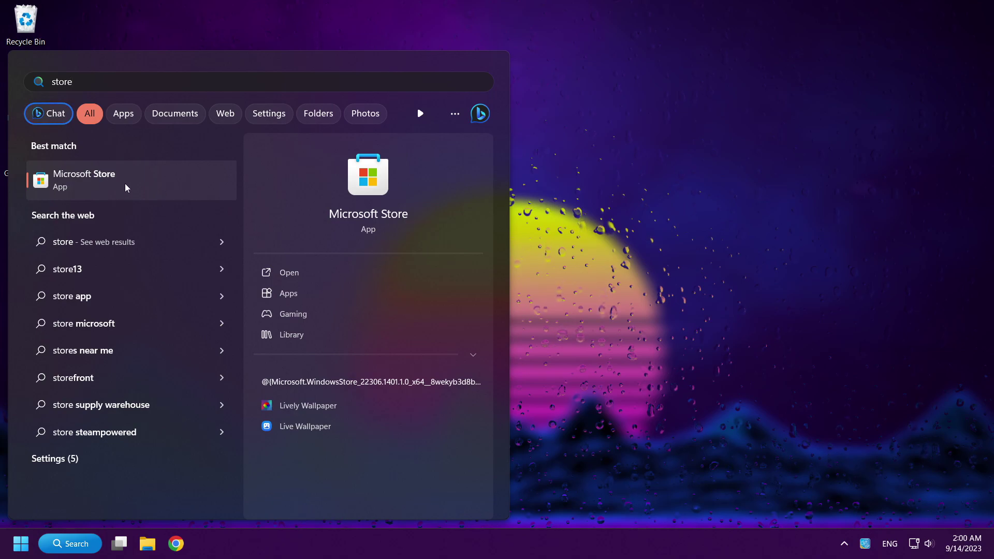
pyautogui.click(162, 190)
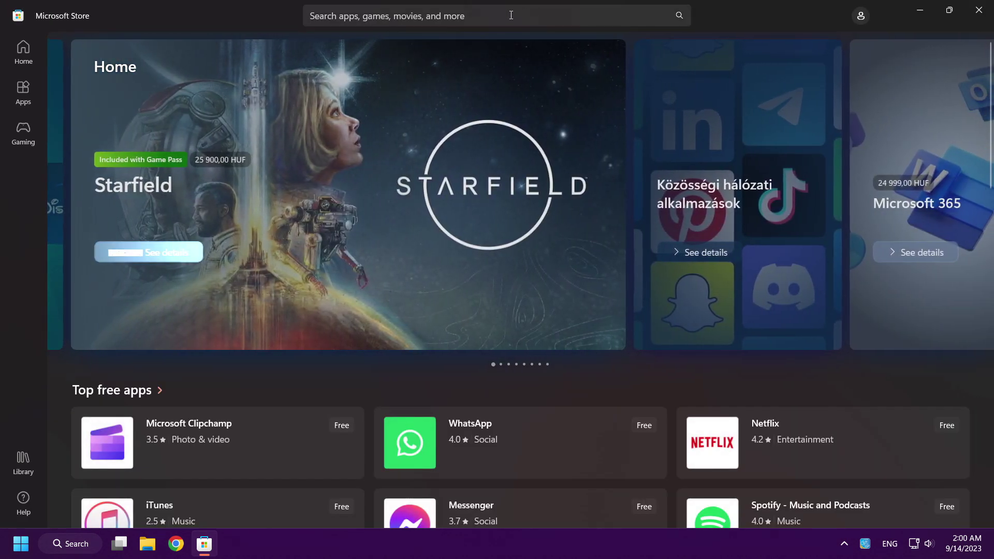
# - Install the Roblox game found by searching the store for "roblox", and launch it from its store page
pyautogui.click(517, 16)
pyautogui.write('roblox')
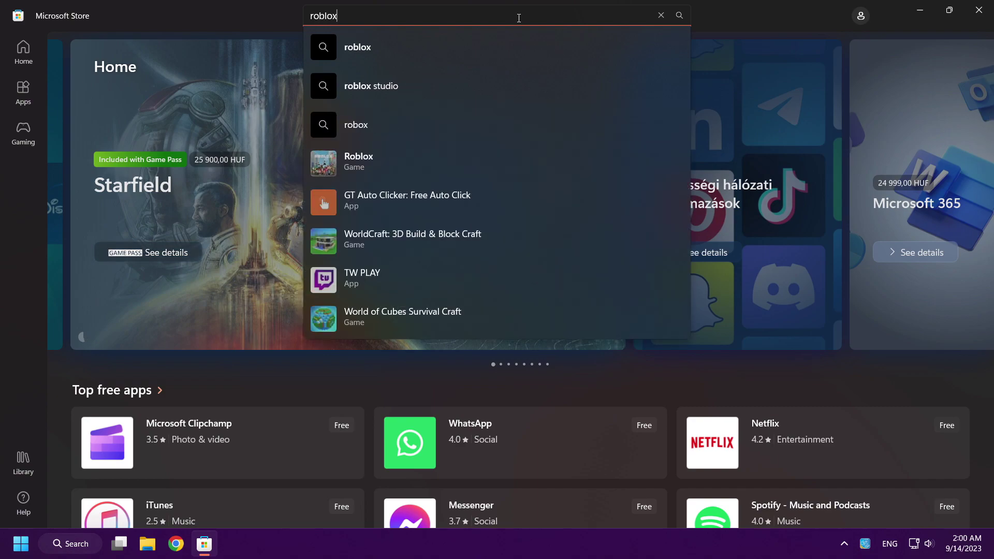
pyautogui.click(463, 46)
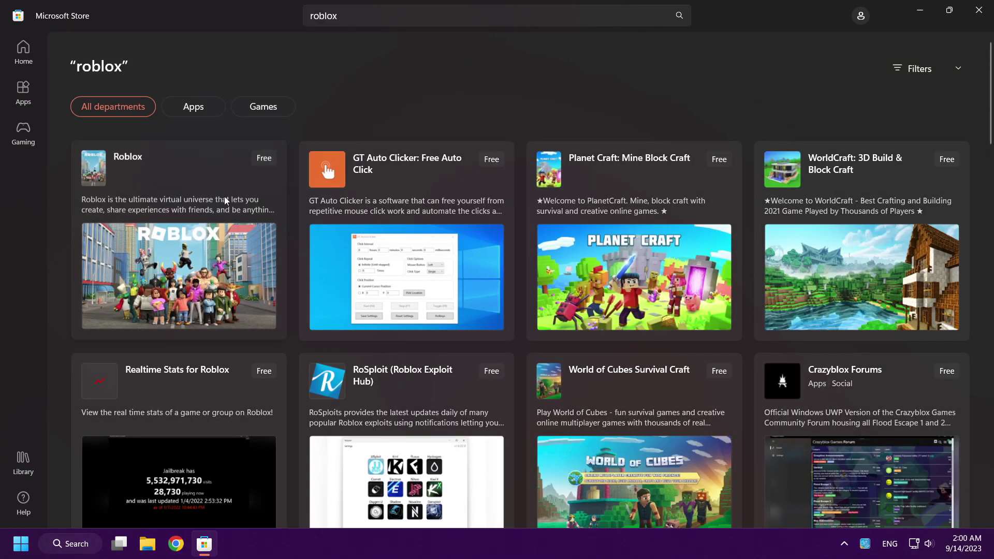
pyautogui.click(175, 185)
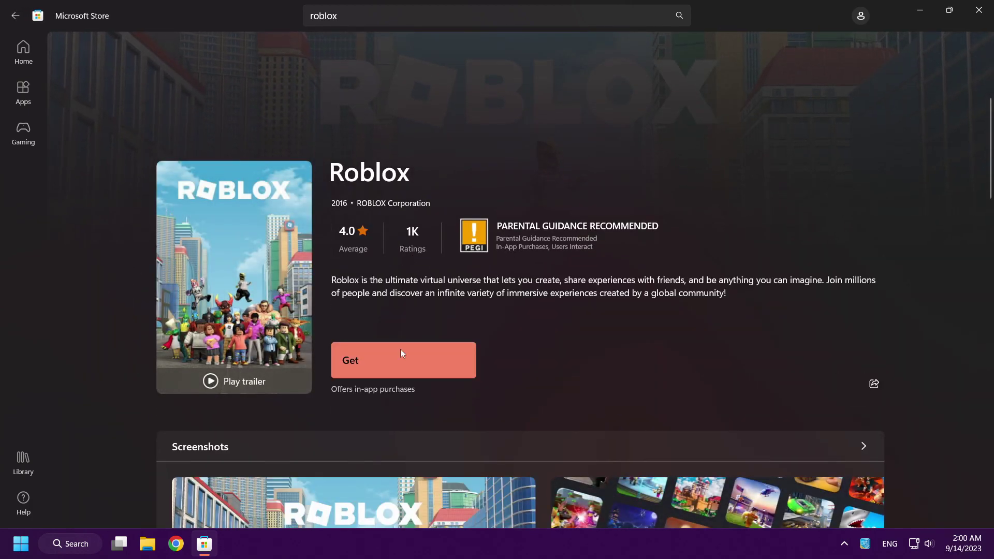
pyautogui.click(409, 364)
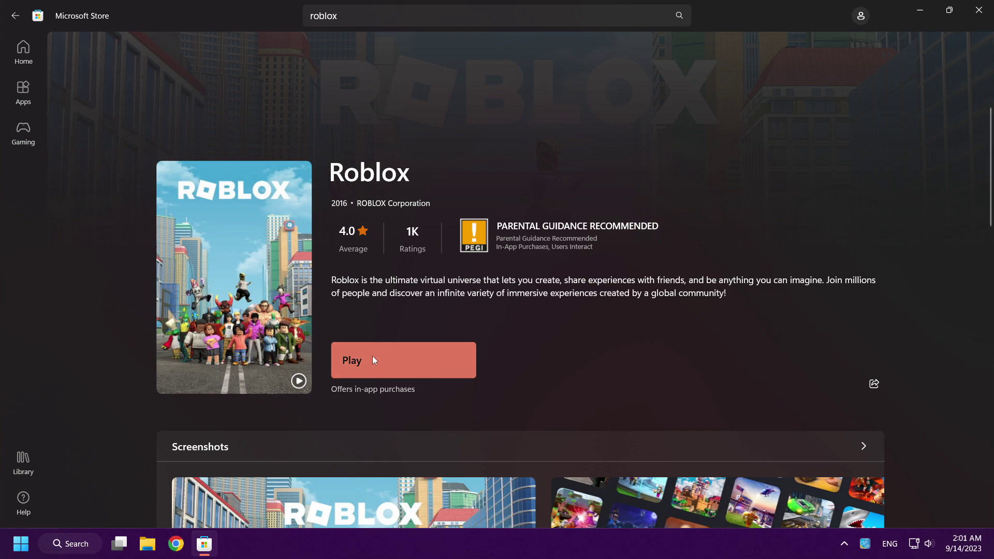
pyautogui.click(421, 361)
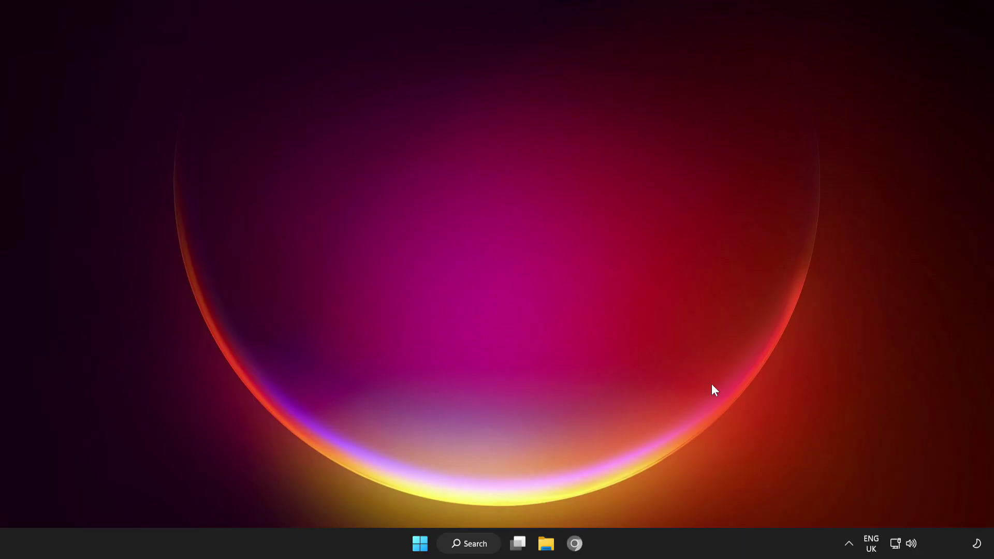
# - Open the Proxy page of the Windows Network & internet settings
pyautogui.rightClick(898, 548)
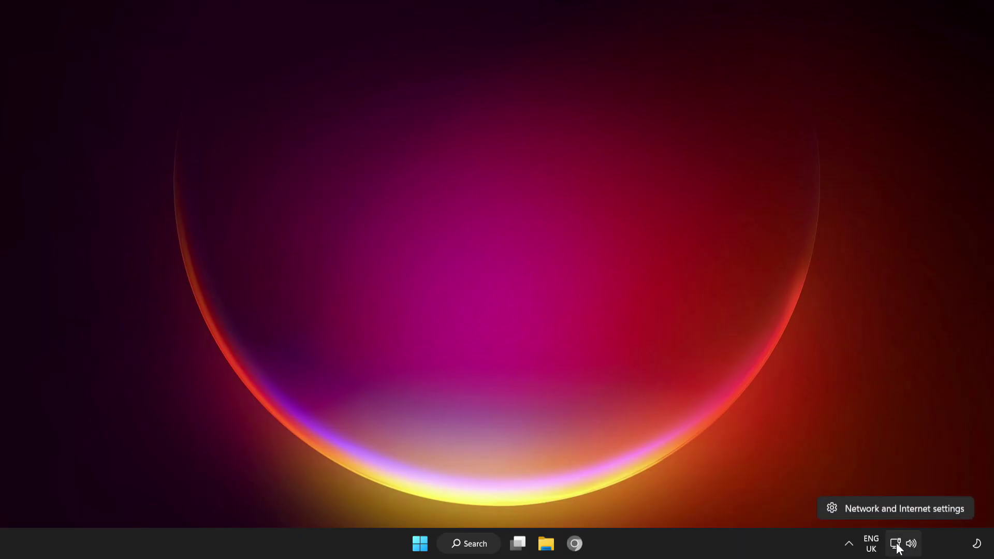
pyautogui.click(904, 508)
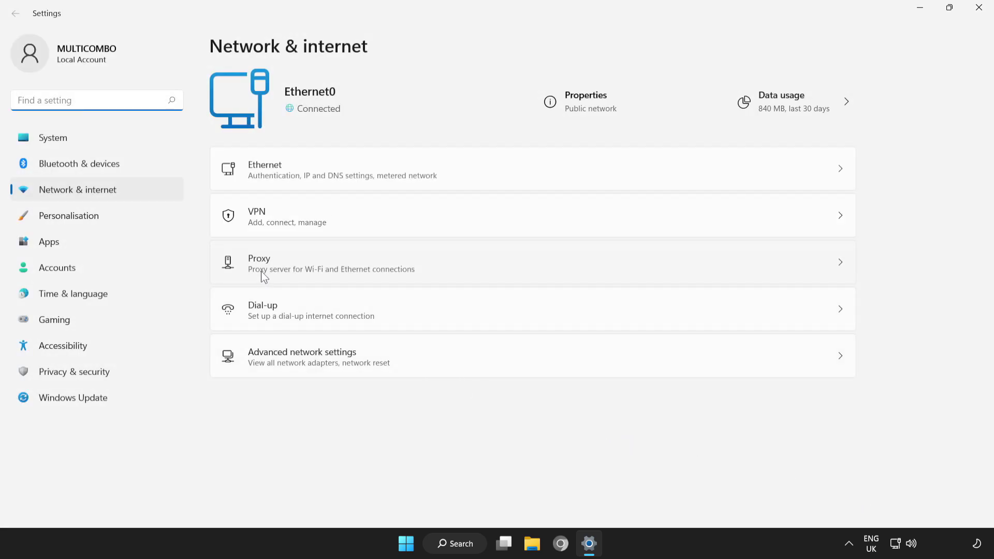
pyautogui.click(480, 262)
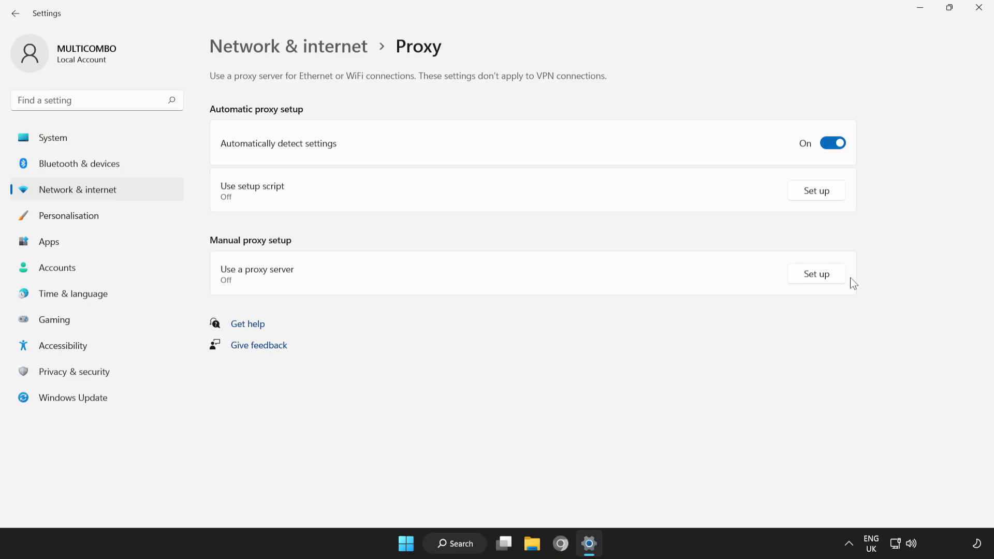
# - Save the manual proxy setup with "Use a proxy server" switched off, and close Settings
pyautogui.click(813, 280)
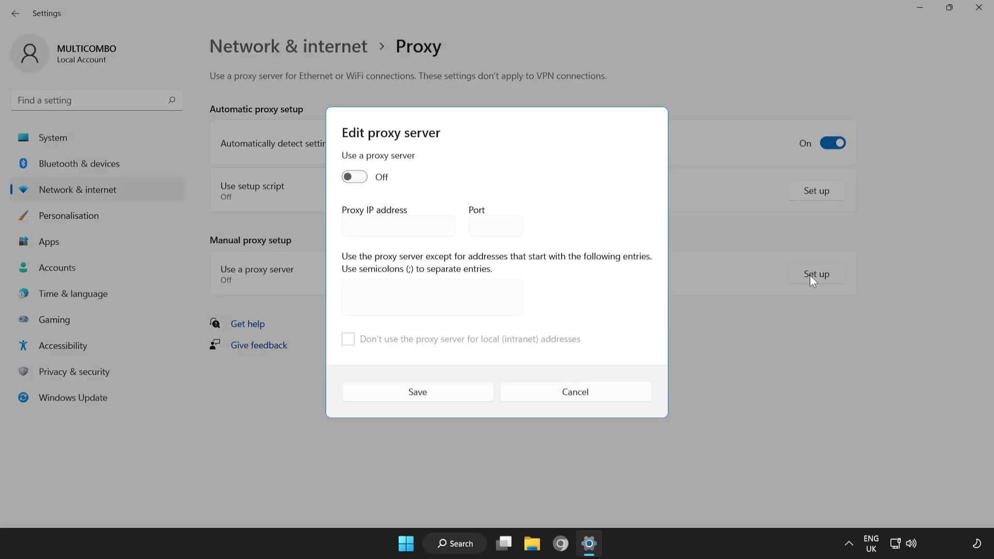
pyautogui.click(356, 179)
pyautogui.click(358, 176)
pyautogui.click(409, 398)
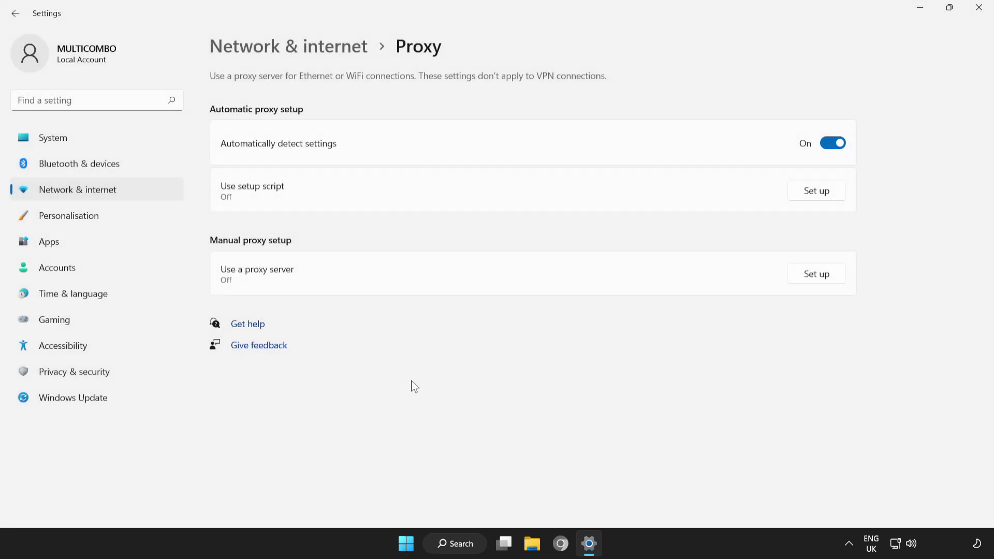
pyautogui.click(977, 17)
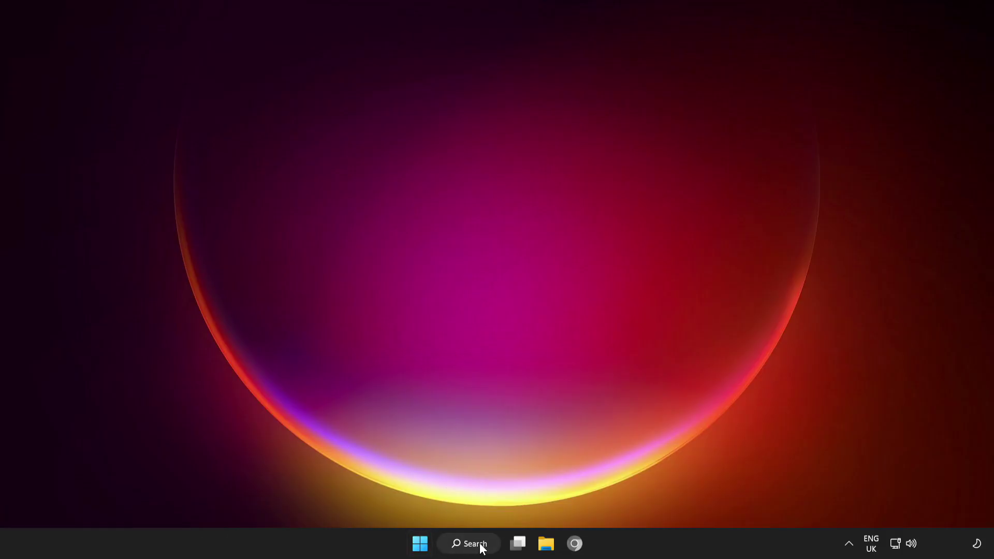
# - Search Windows for "cmd" and run Command Prompt as administrator
pyautogui.click(476, 544)
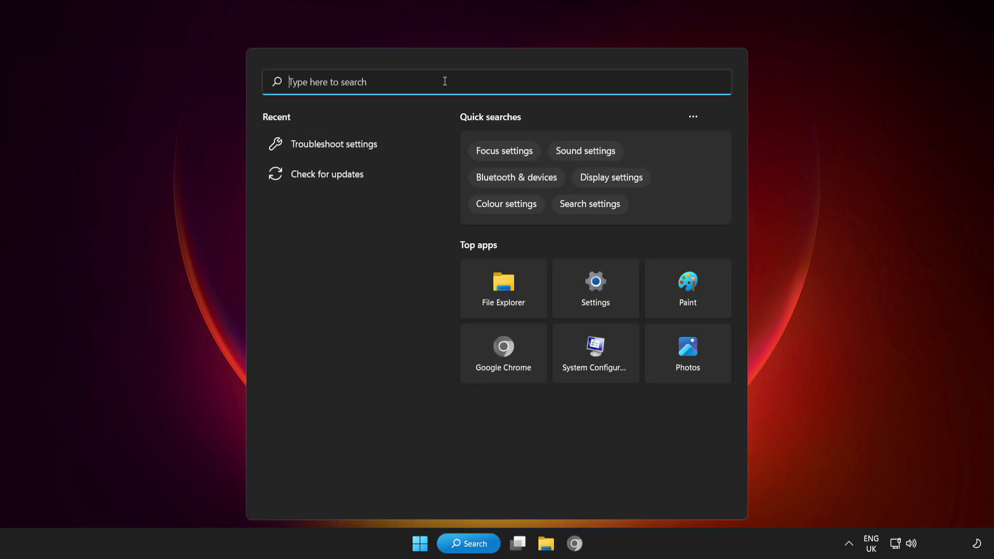
pyautogui.write('cmd')
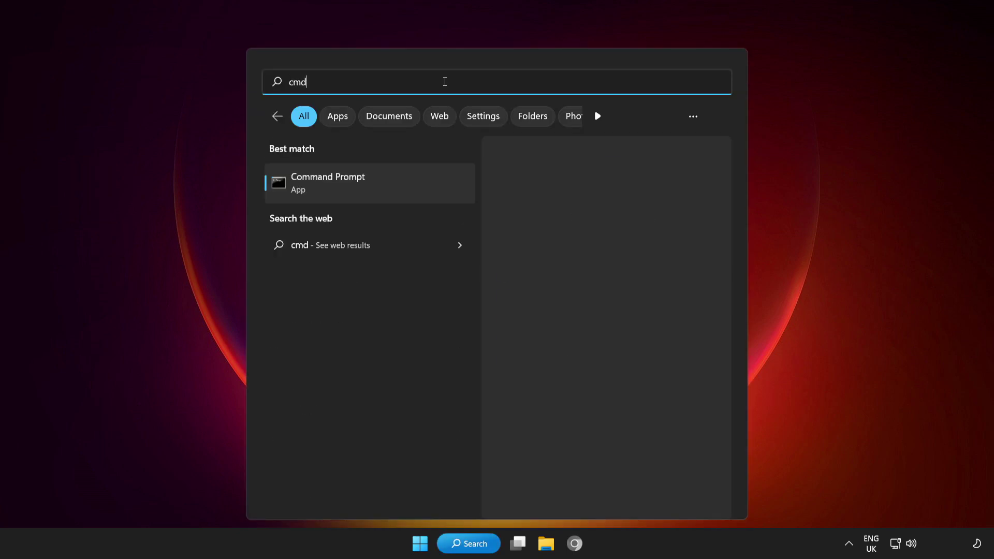
pyautogui.click(400, 188)
pyautogui.rightClick(400, 188)
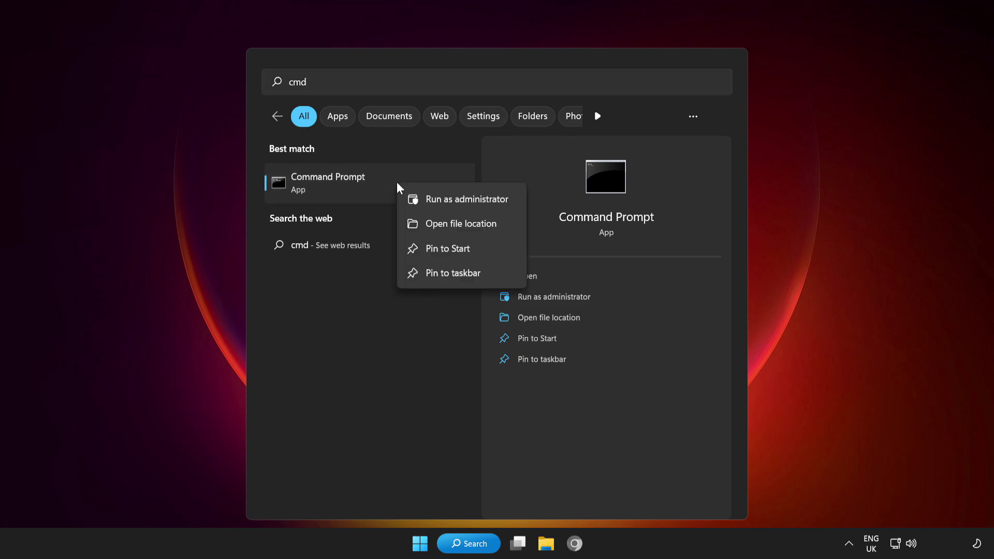
pyautogui.click(470, 199)
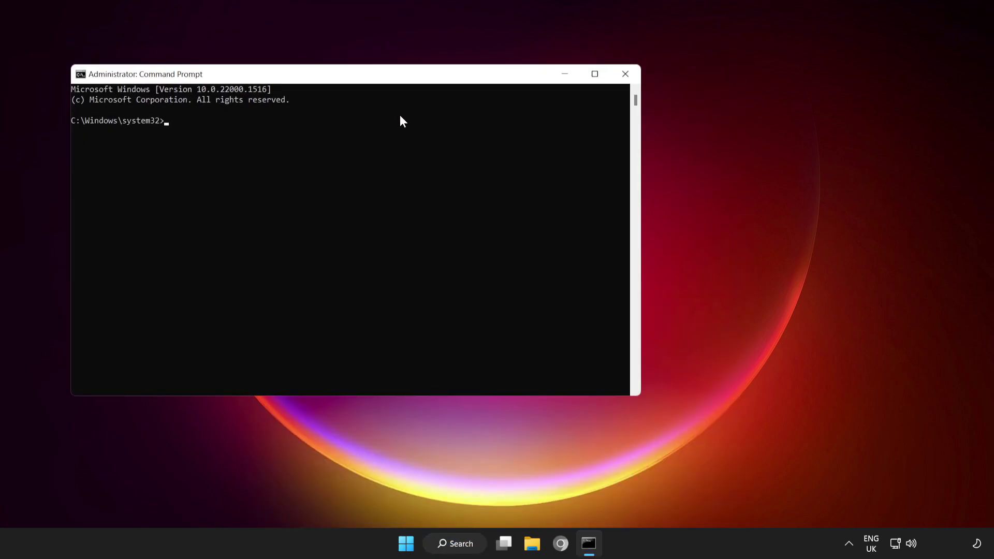
# - Move the Command Prompt window towards the middle of the desktop and flush the DNS cache with ipconfig /flushdns
pyautogui.moveTo(380, 78); pyautogui.dragTo(531, 106)
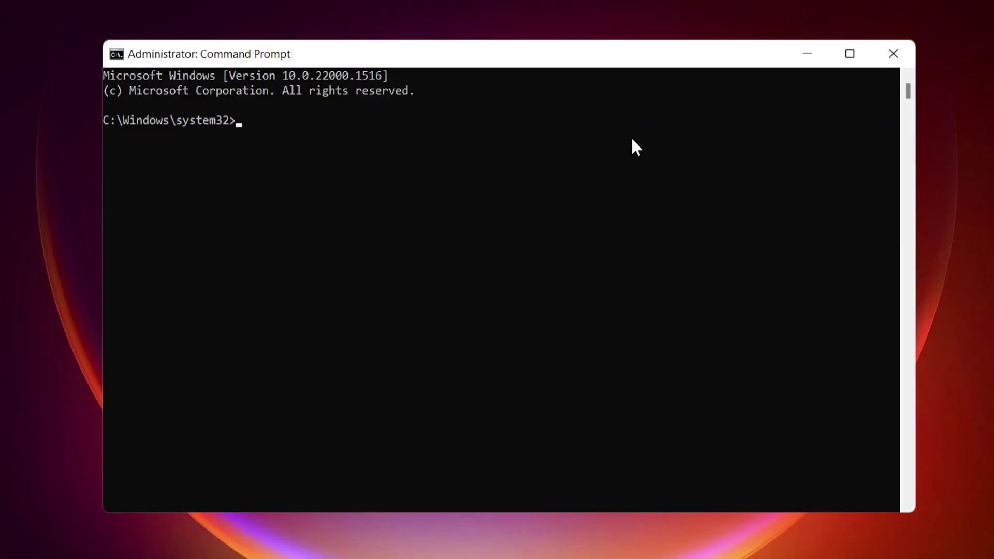
pyautogui.write('pconfig /flushdns')
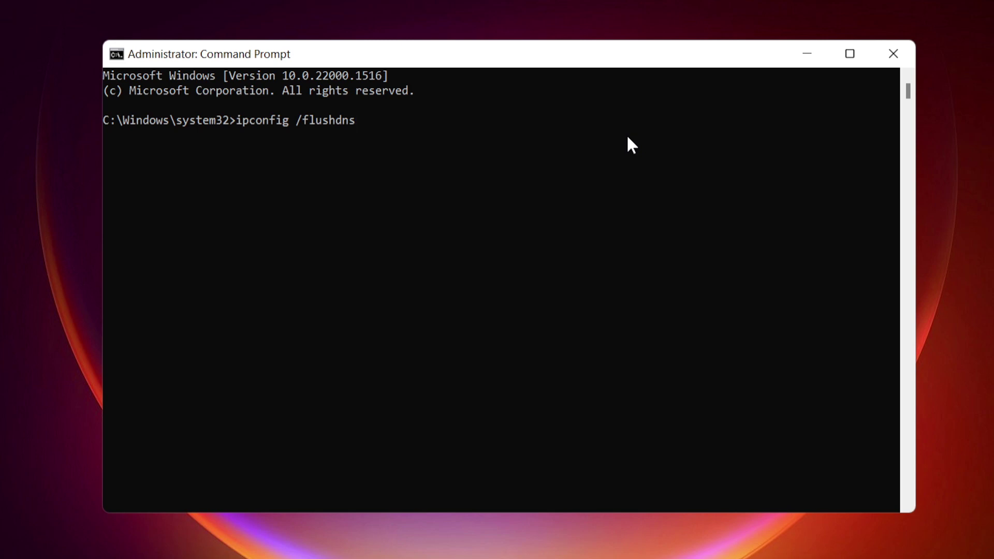
pyautogui.press('Return')
# - Release and renew the computer's IP address with ipconfig /release and ipconfig /renew
pyautogui.write('ipconfi')
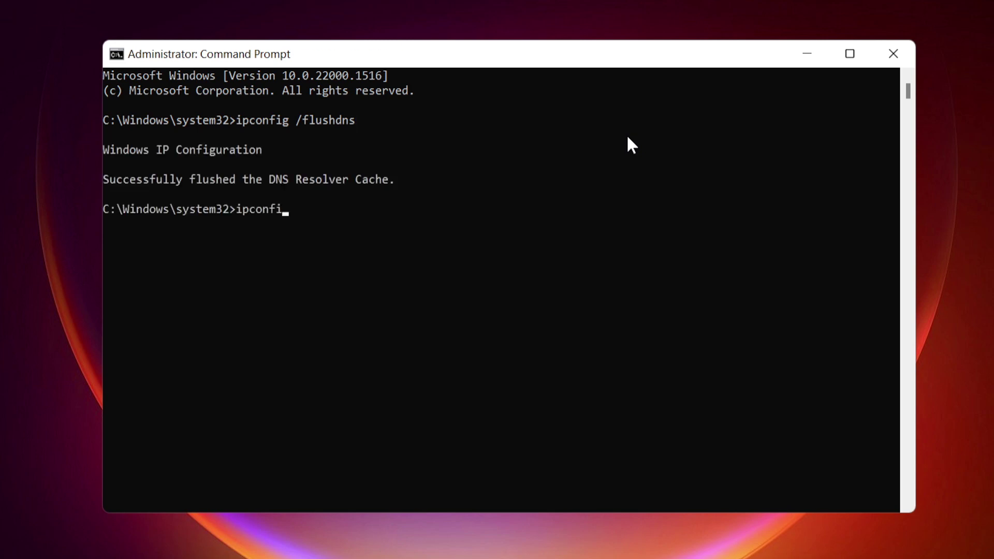
pyautogui.write('g /release')
pyautogui.press('Return')
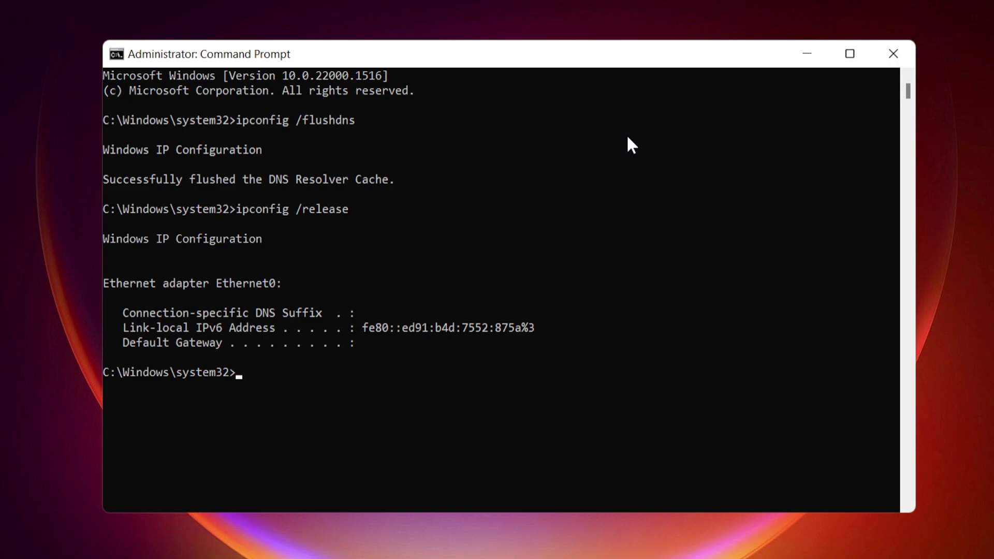
pyautogui.write('ipconfig /renew')
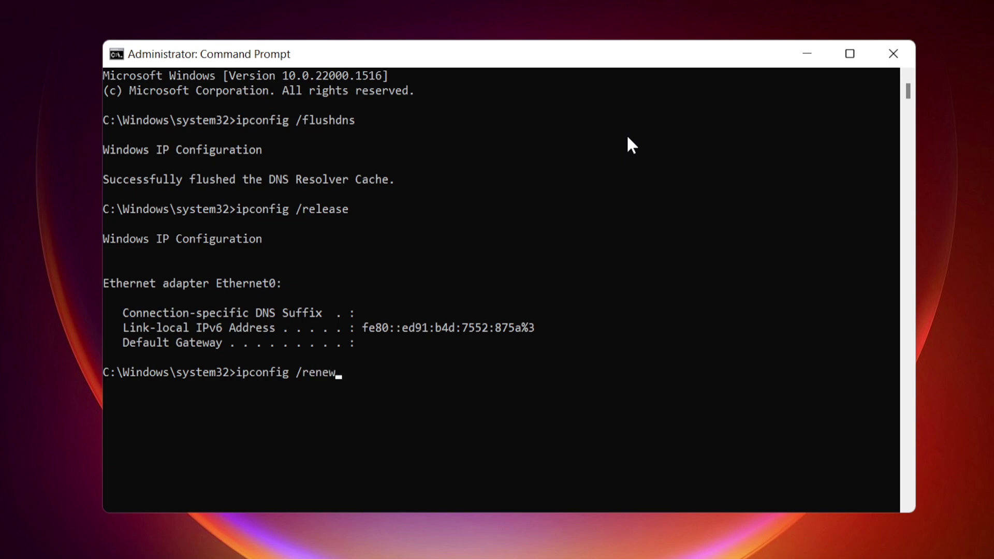
pyautogui.press('Return')
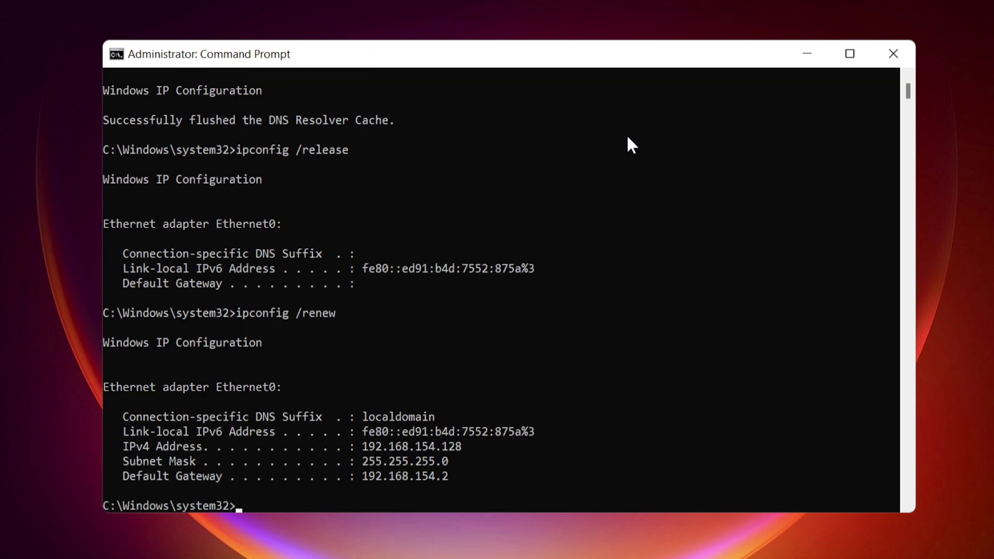
# - Reset the Winsock catalog with netsh winsock reset and the IP stack with netsh int ip reset
pyautogui.write('netsh winsock reset')
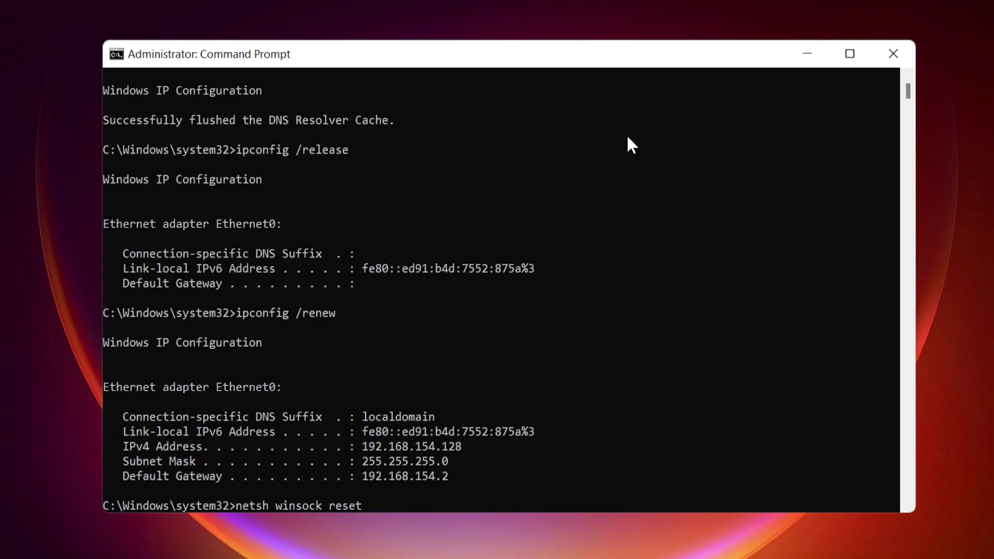
pyautogui.press('Return')
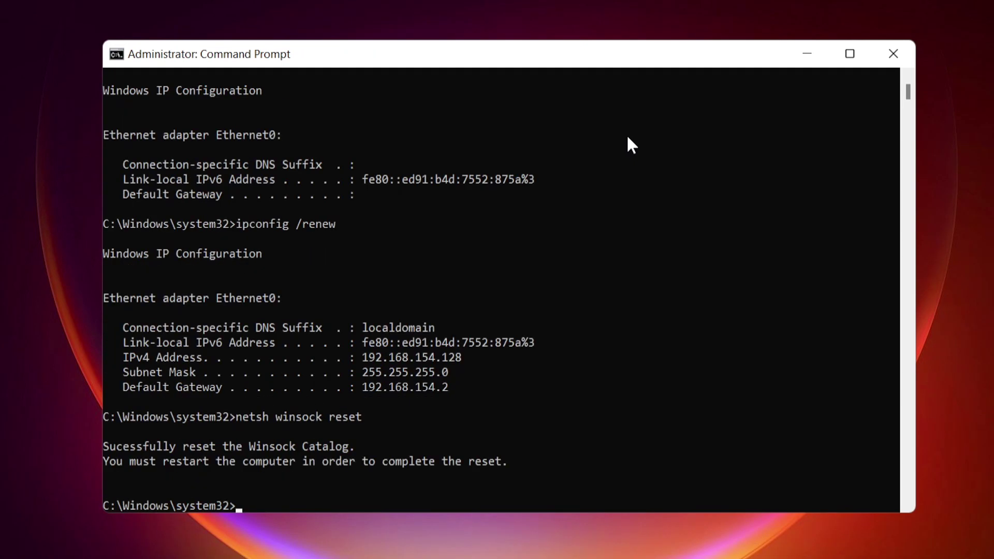
pyautogui.write('netsh int ip reset')
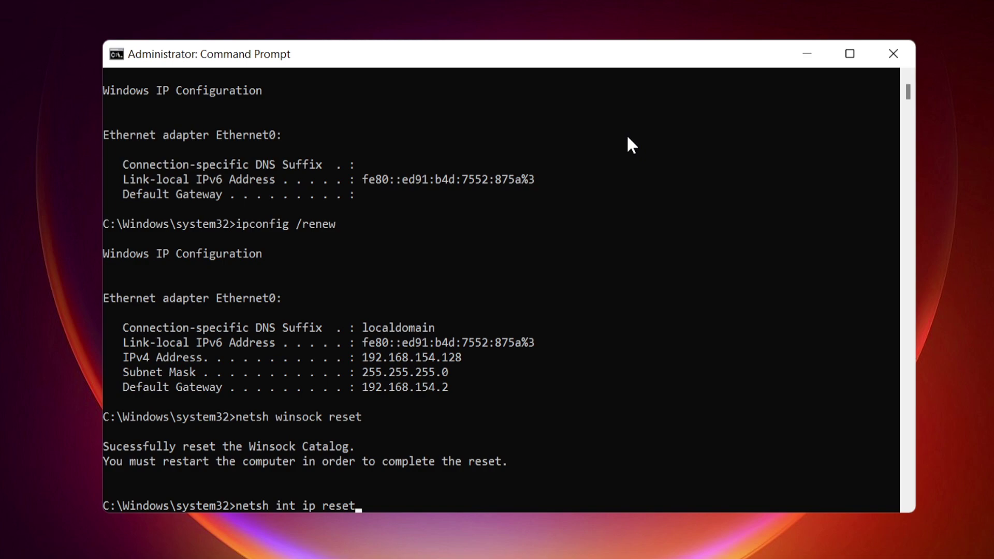
pyautogui.press('Return')
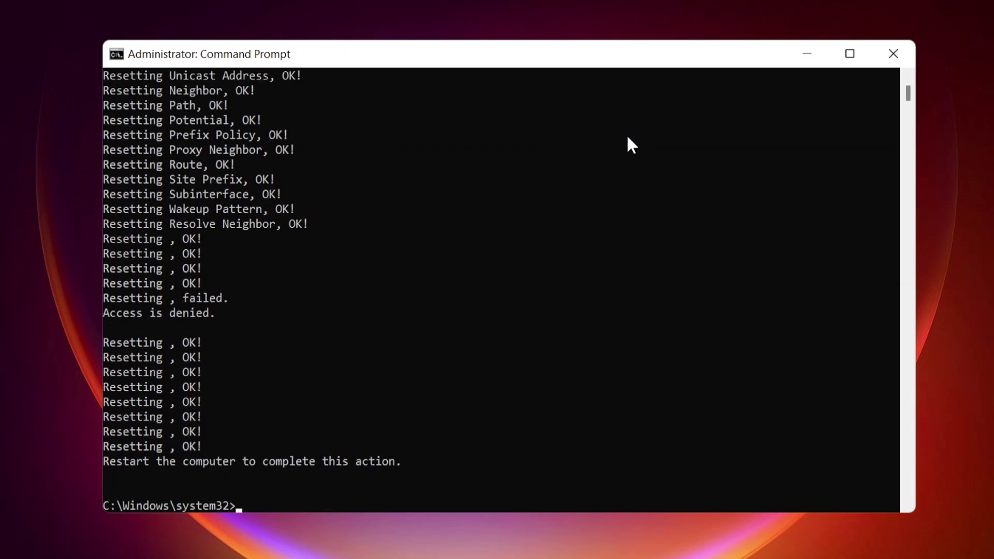
# - Reset the IPv4 and IPv6 interfaces with netsh interface ipv4 reset and netsh interface ipv6 reset
pyautogui.write('netsh interface')
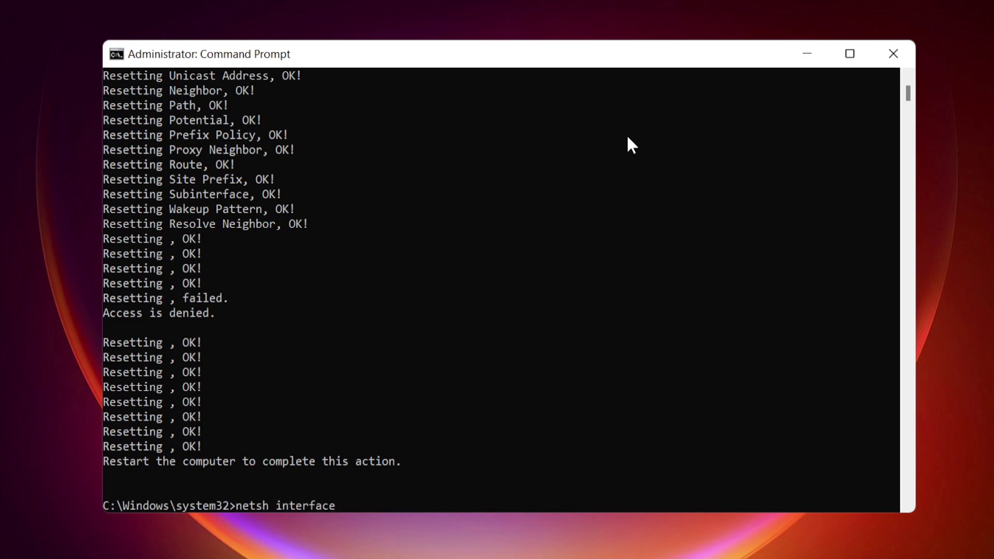
pyautogui.write(' ipv4 reset')
pyautogui.press('Return')
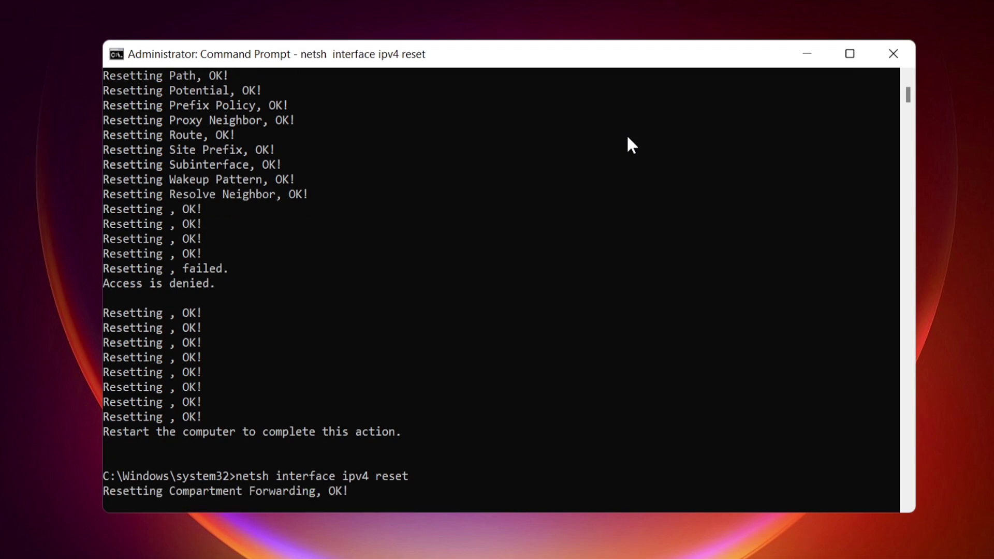
pyautogui.write('net')
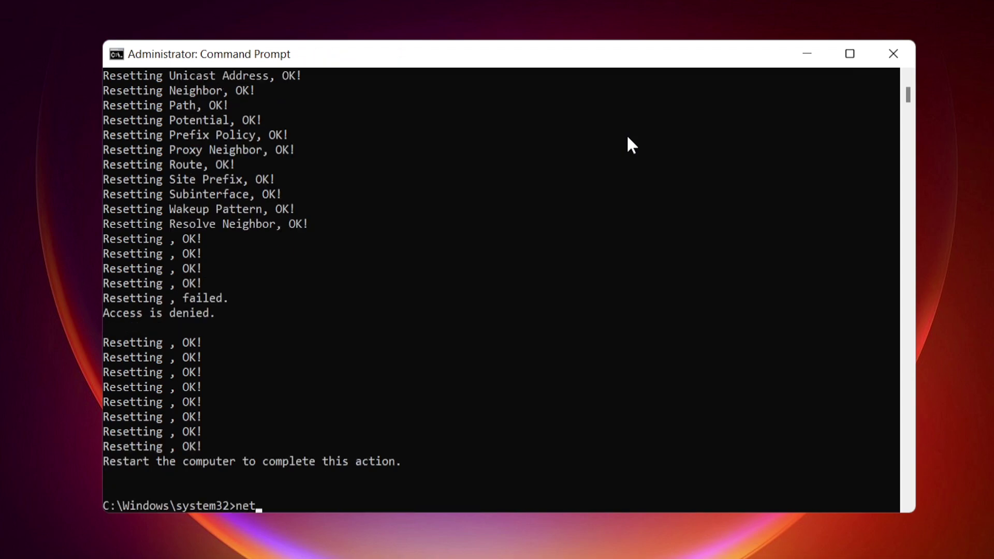
pyautogui.write('sh interface')
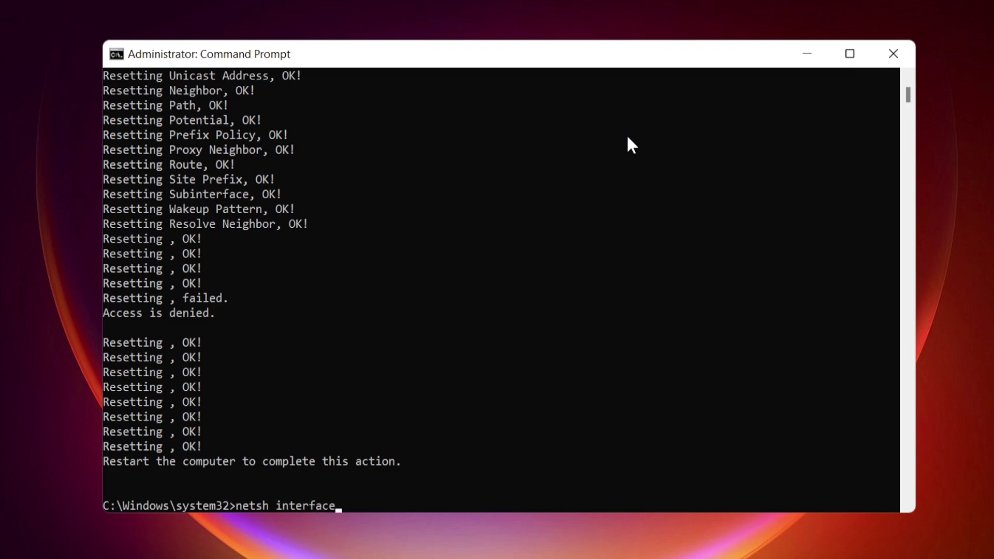
pyautogui.write(' ipv6 reset')
pyautogui.press('Escape')
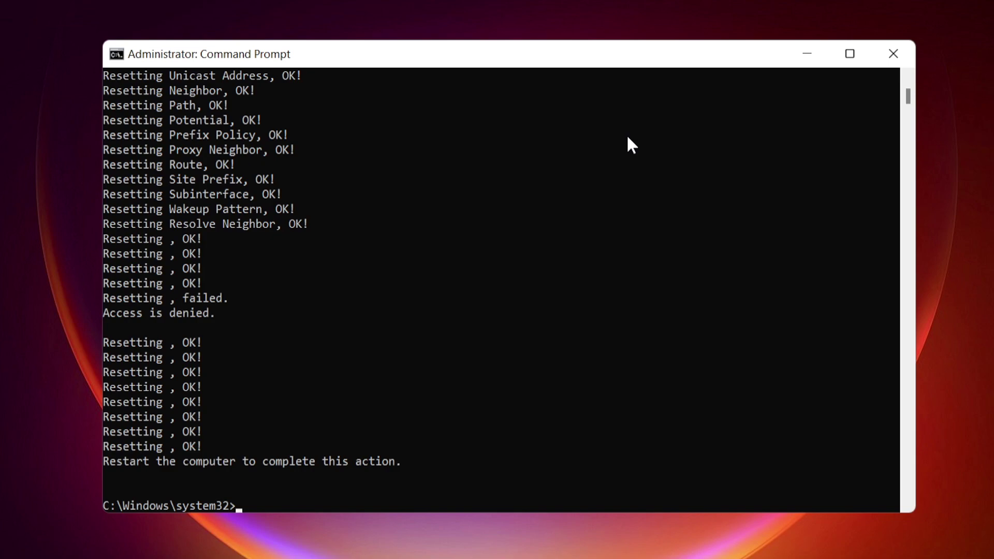
# - Reset the TCP parameters with netsh interface tcp reset and close Command Prompt
pyautogui.write('netsh interface')
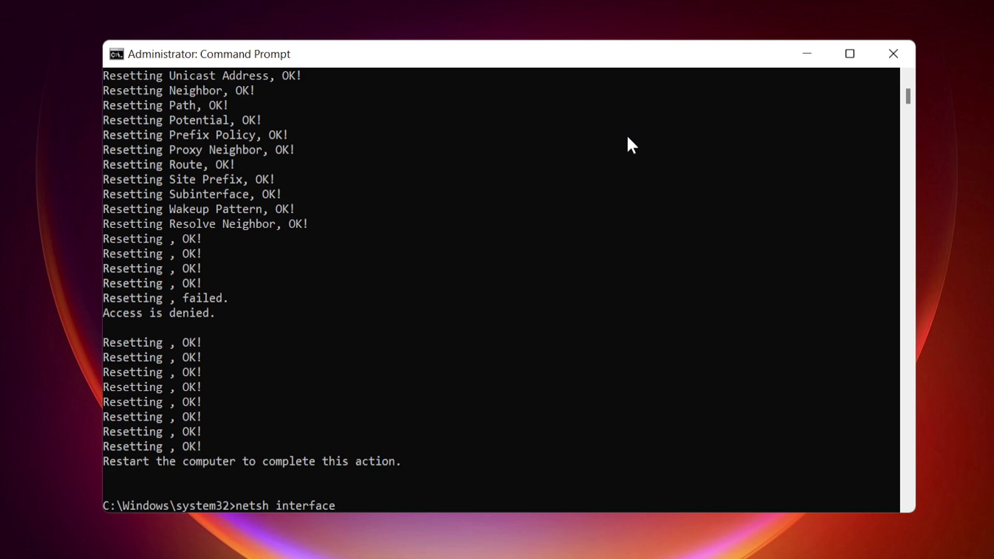
pyautogui.write(' tcp reset')
pyautogui.press('Return')
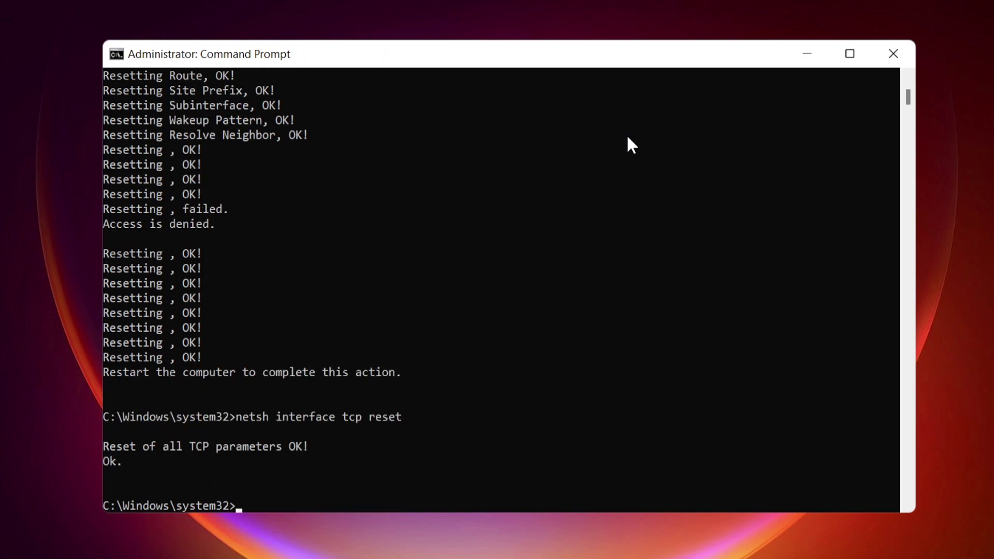
pyautogui.click(894, 56)
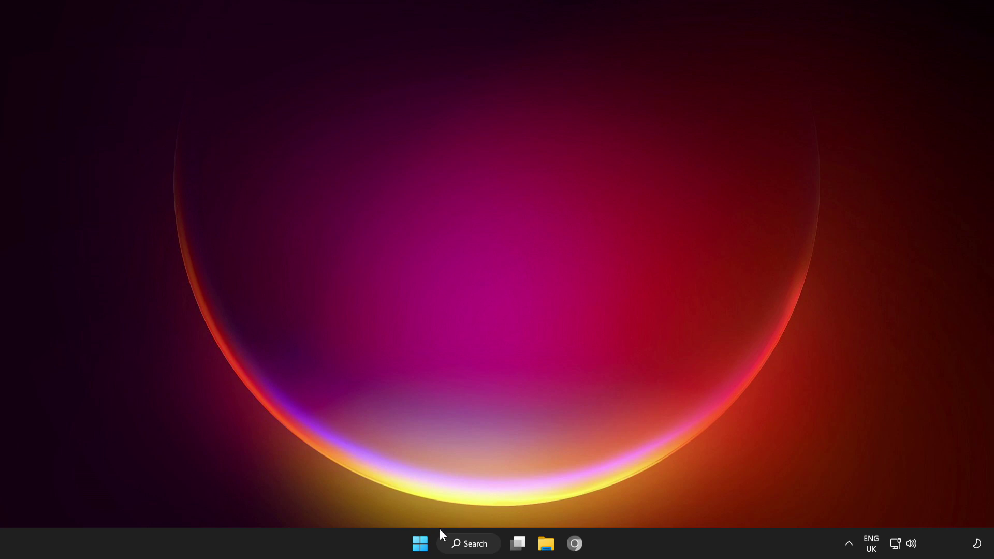
pyautogui.click(419, 544)
pyautogui.click(659, 500)
# - Search Windows for "update", run a check for updates in Windows Update, and close Settings
pyautogui.click(474, 545)
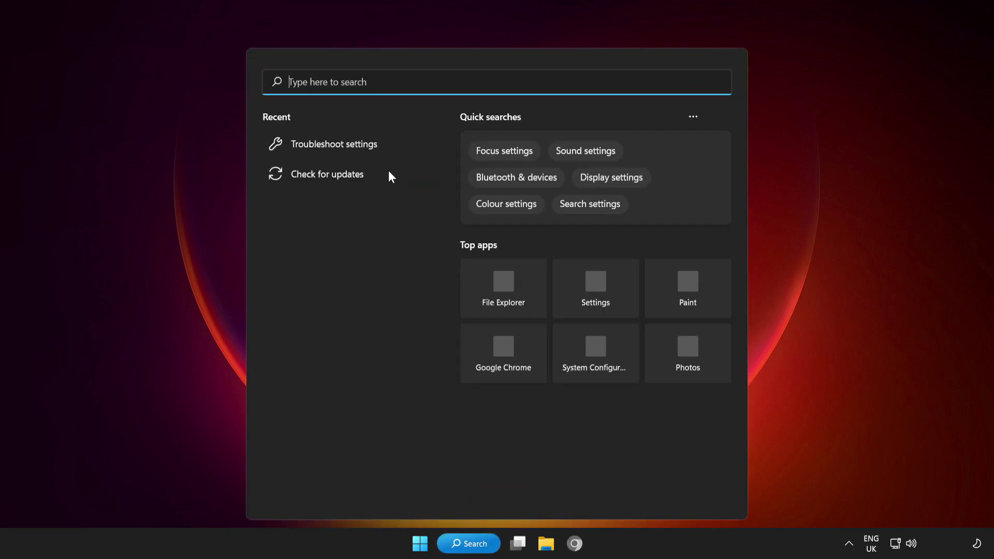
pyautogui.write('update')
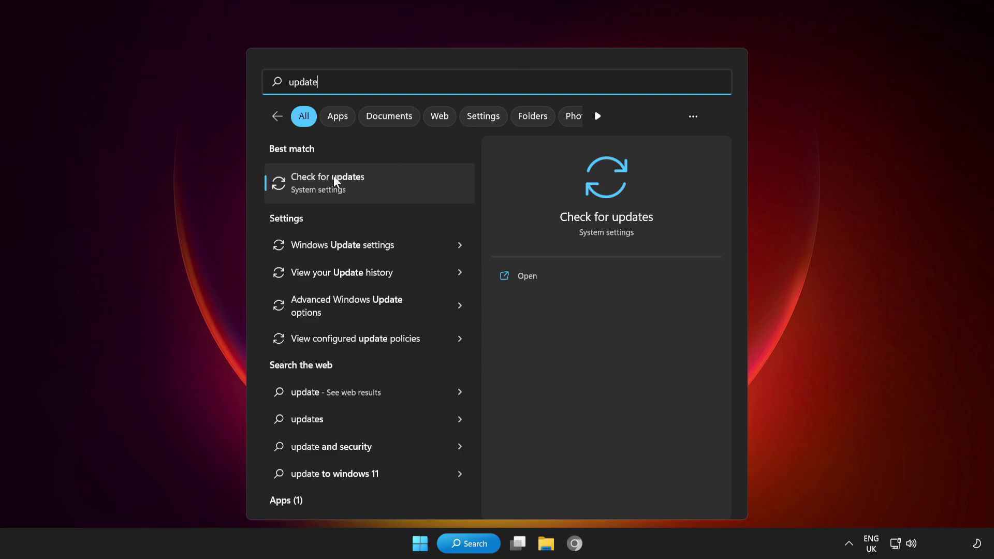
pyautogui.click(385, 184)
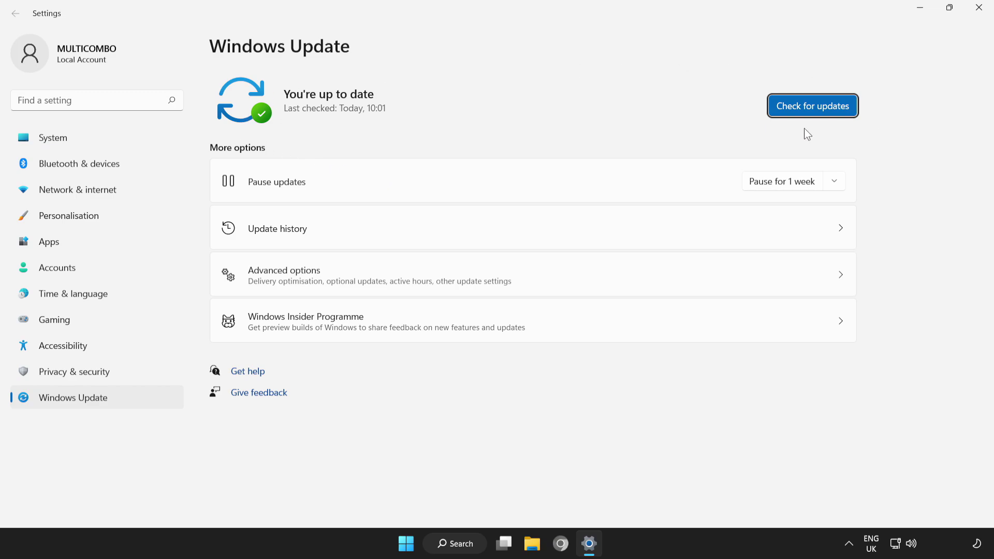
pyautogui.click(812, 113)
pyautogui.click(980, 8)
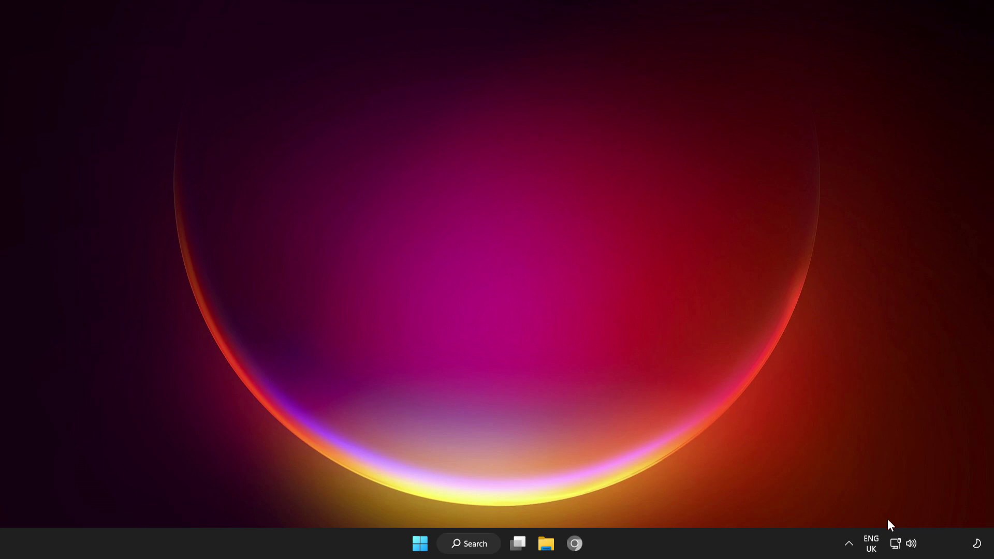
# - Run and confirm a Network reset from the advanced network settings, dismiss the sign-out notice, and close Settings
pyautogui.rightClick(897, 545)
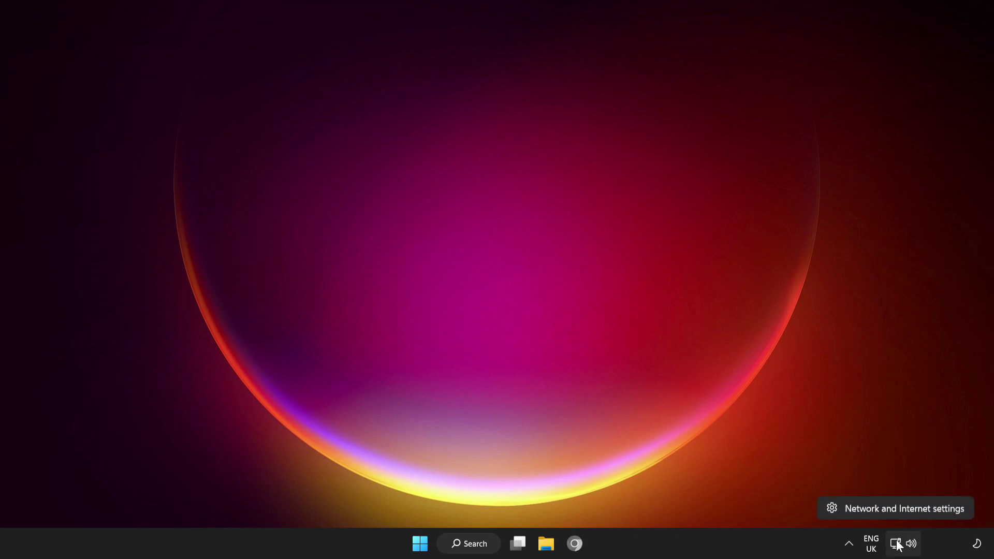
pyautogui.click(897, 507)
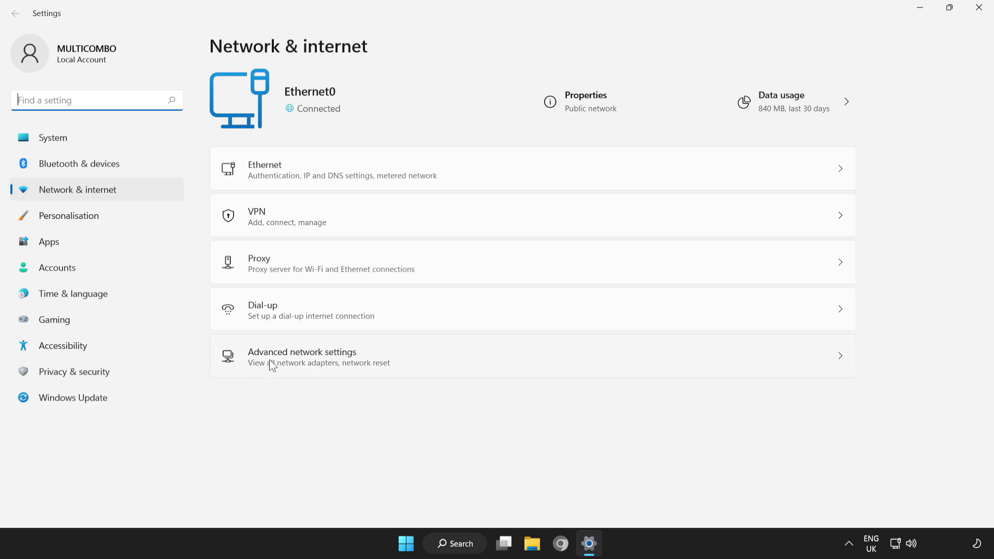
pyautogui.click(347, 365)
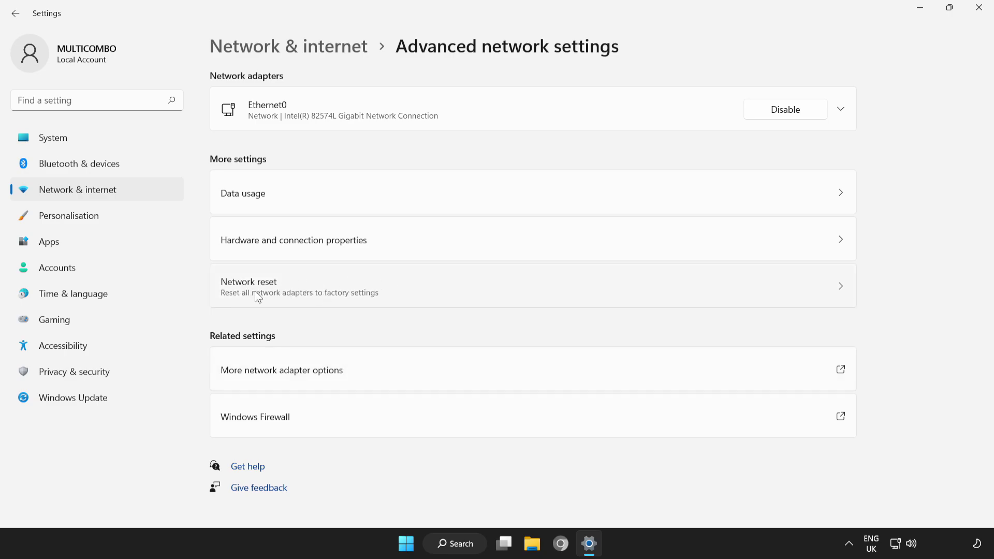
pyautogui.click(478, 296)
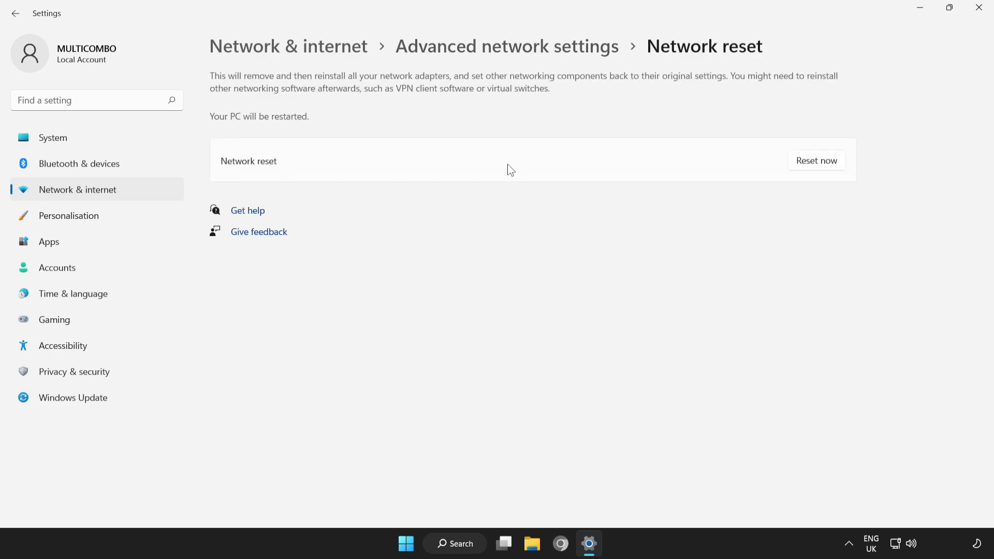
pyautogui.click(817, 165)
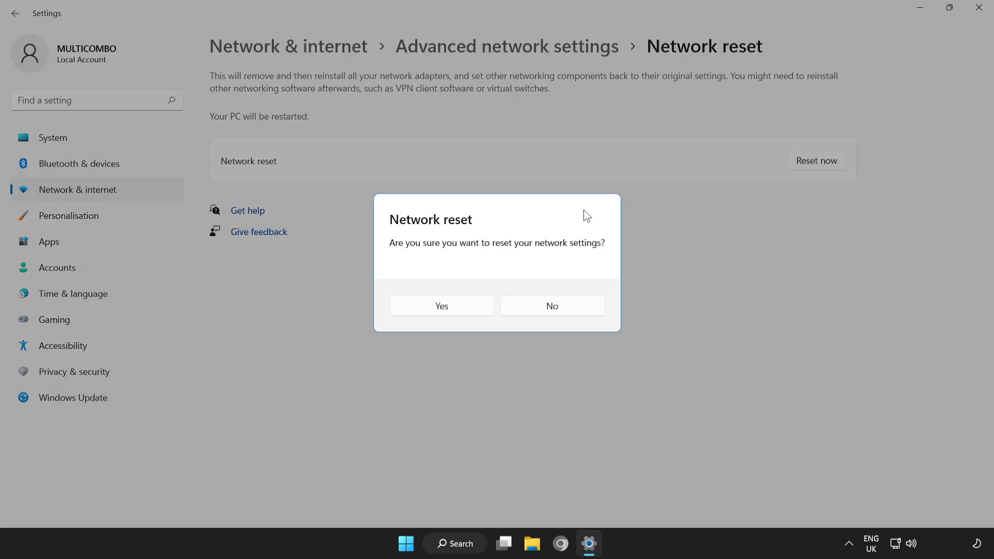
pyautogui.click(446, 310)
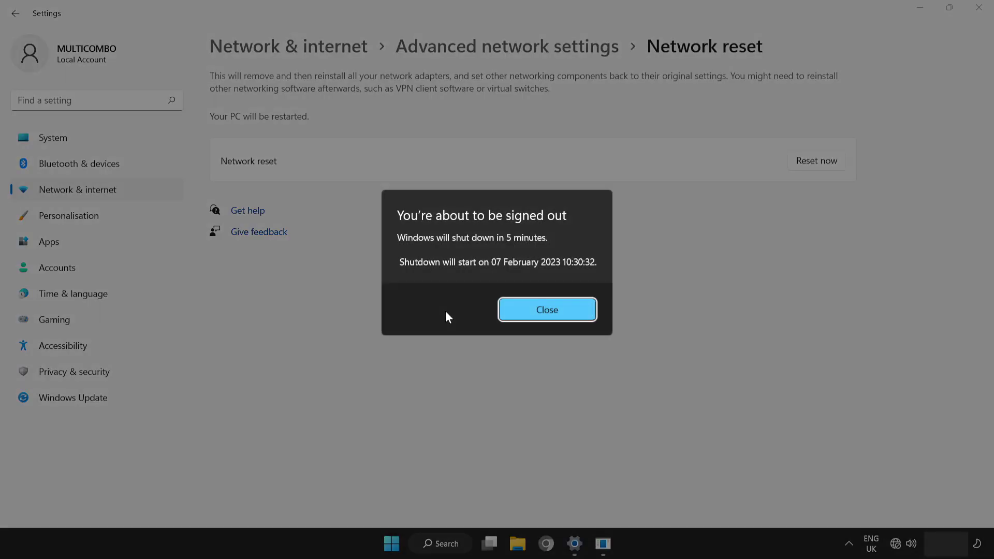
pyautogui.click(549, 311)
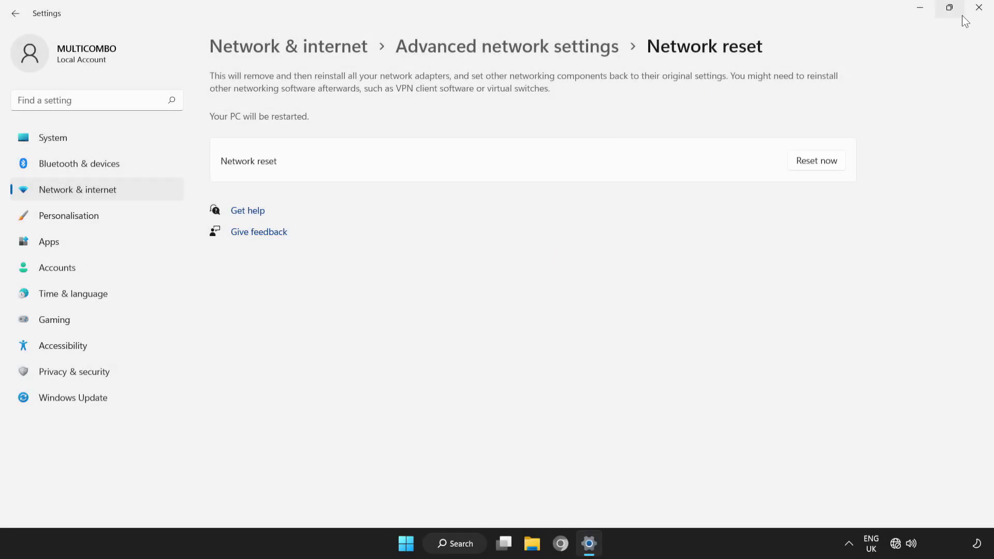
pyautogui.click(979, 8)
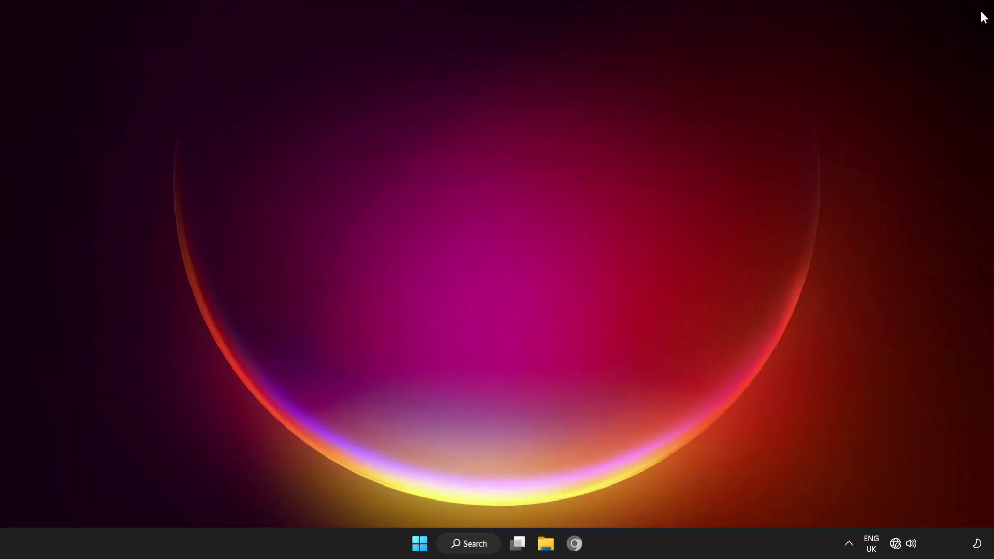
# - Restart the computer
pyautogui.click(420, 543)
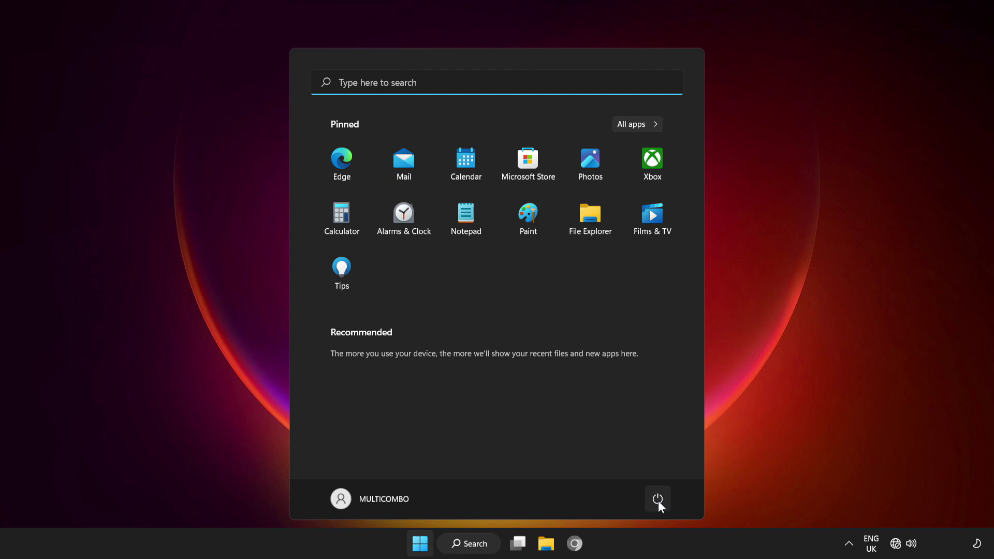
pyautogui.click(657, 500)
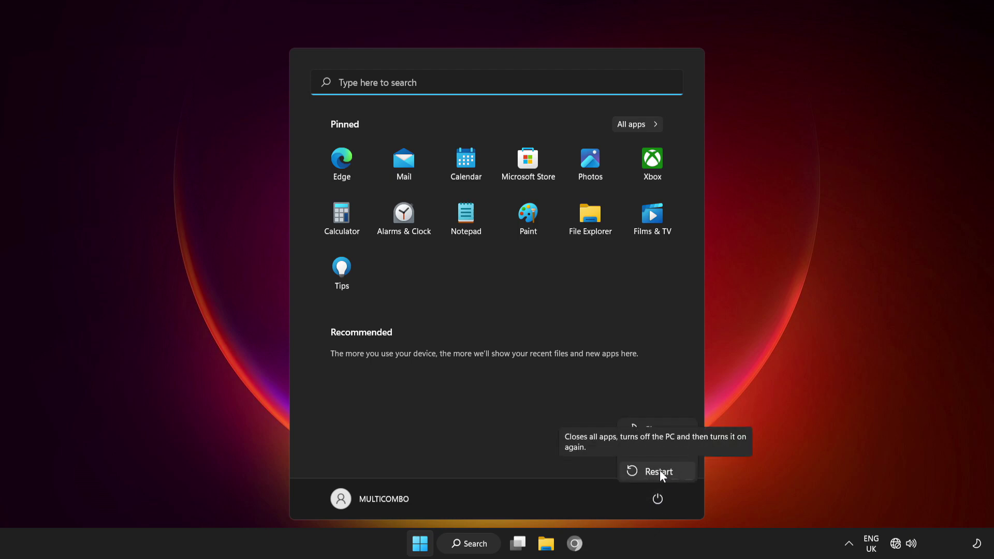
pyautogui.click(659, 472)
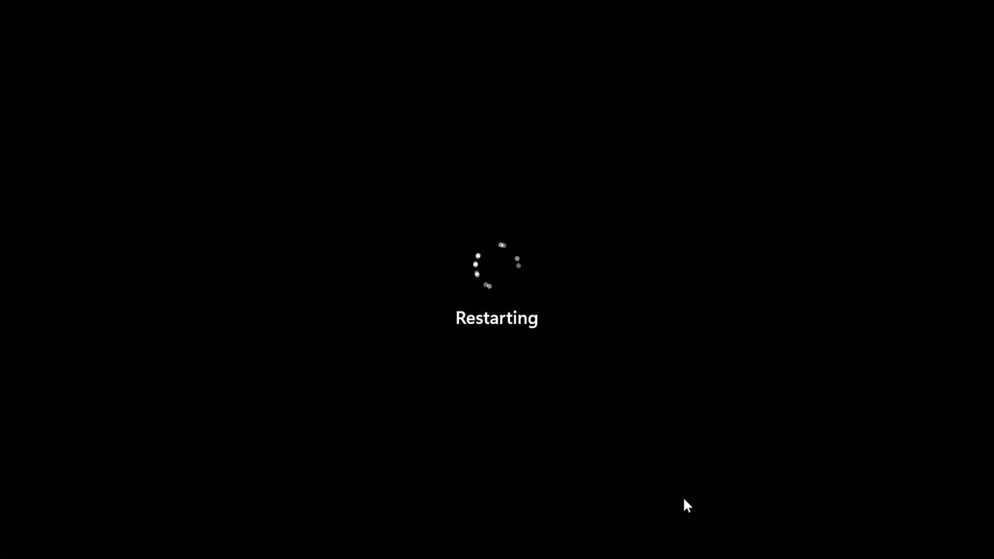
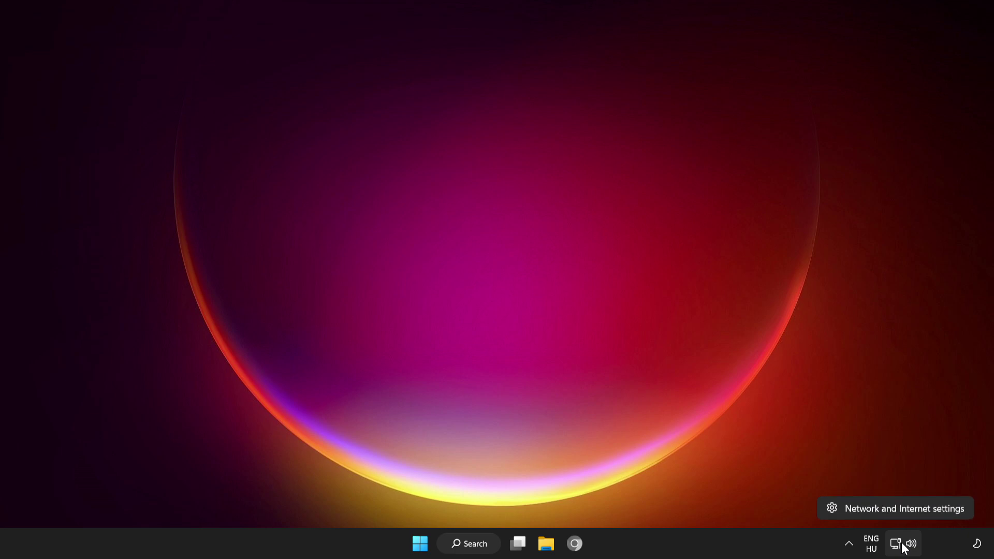
# - Open the Network Connections window through More network adapter options in the advanced network settings
pyautogui.click(905, 509)
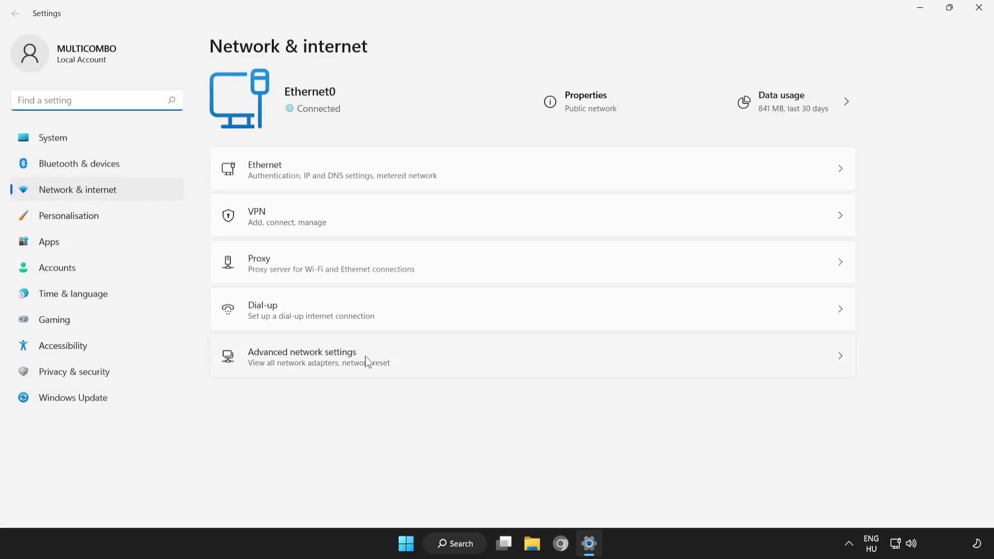
pyautogui.click(428, 364)
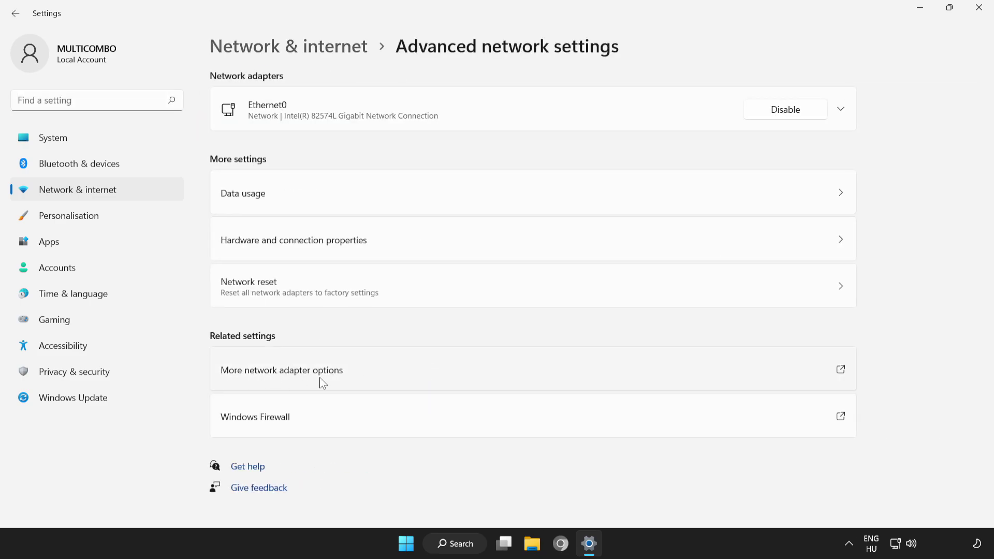
pyautogui.click(459, 374)
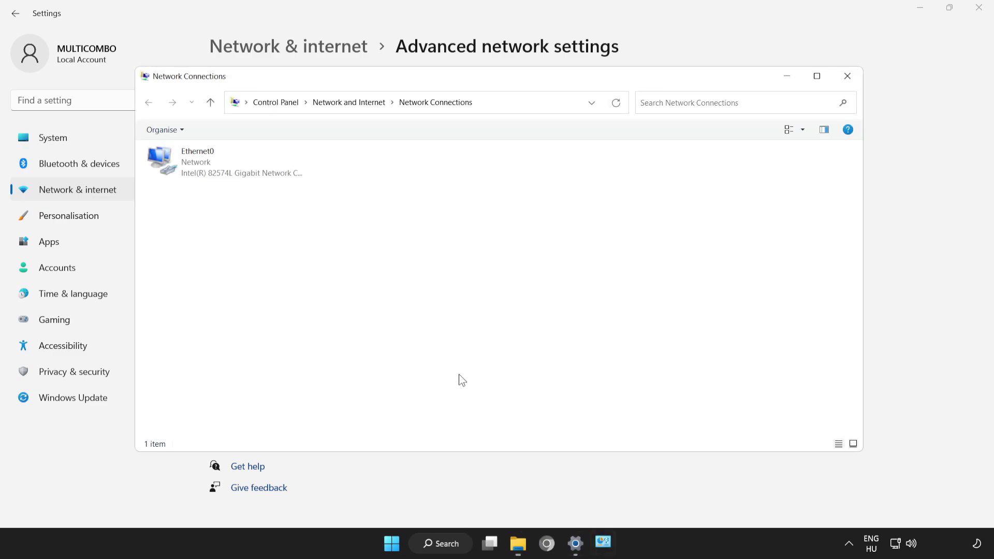
# - Open the Internet Protocol Version 4 (TCP/IPv4) properties of the Ethernet0 adapter
pyautogui.click(223, 173)
pyautogui.rightClick(209, 165)
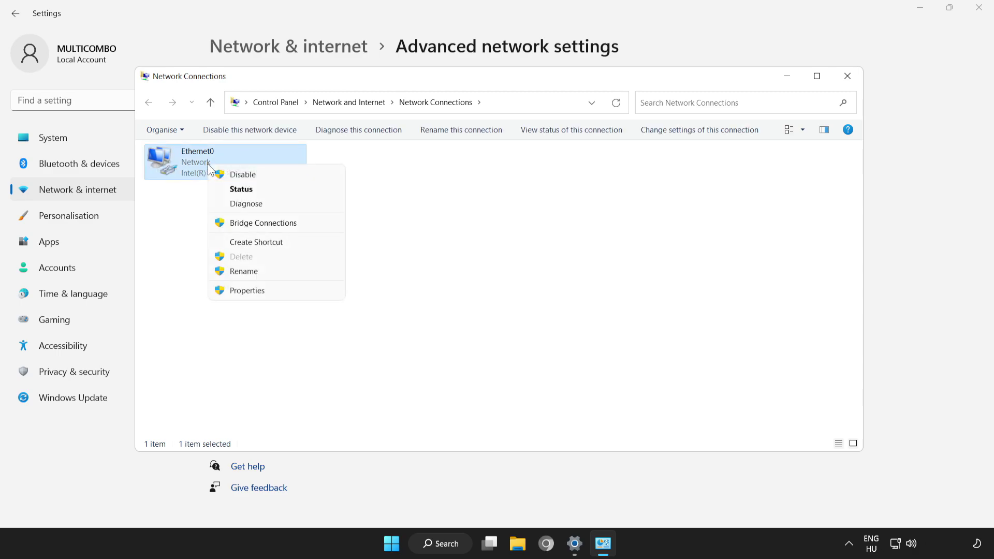
pyautogui.click(284, 292)
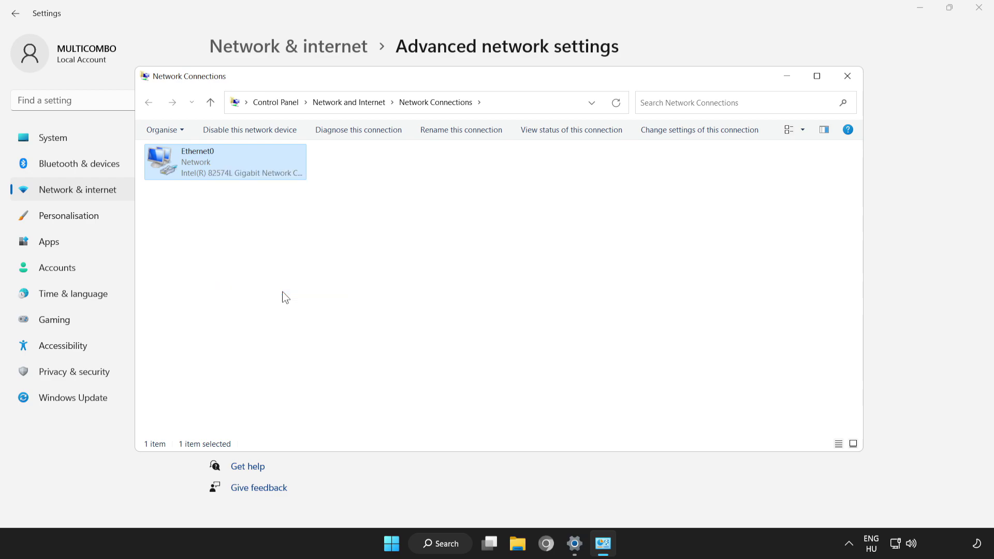
pyautogui.moveTo(273, 139); pyautogui.dragTo(485, 125)
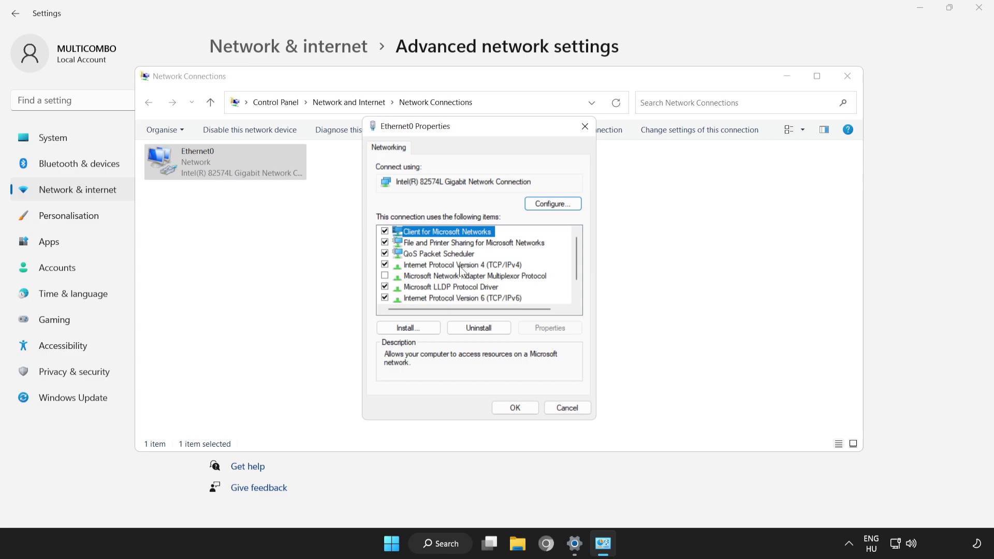
pyautogui.click(437, 266)
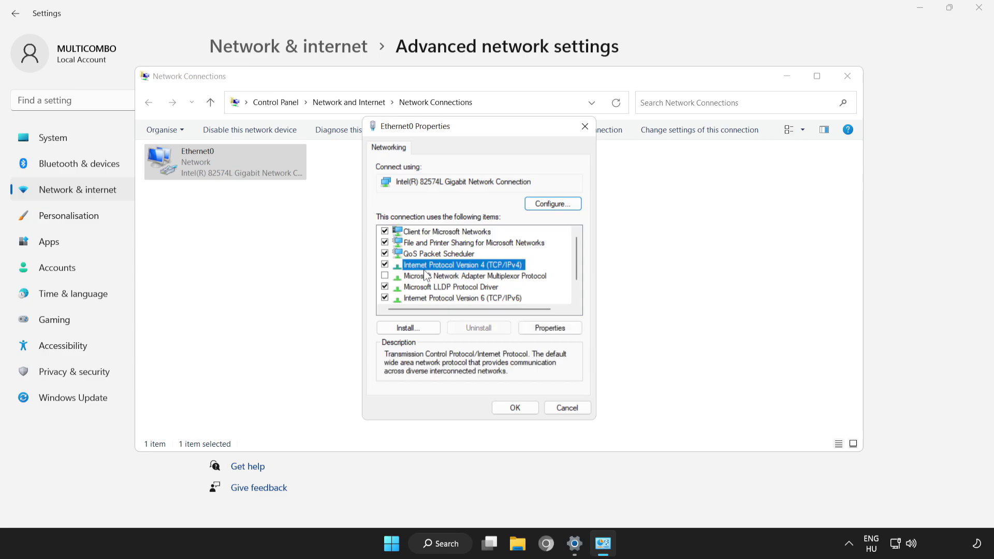
pyautogui.click(557, 331)
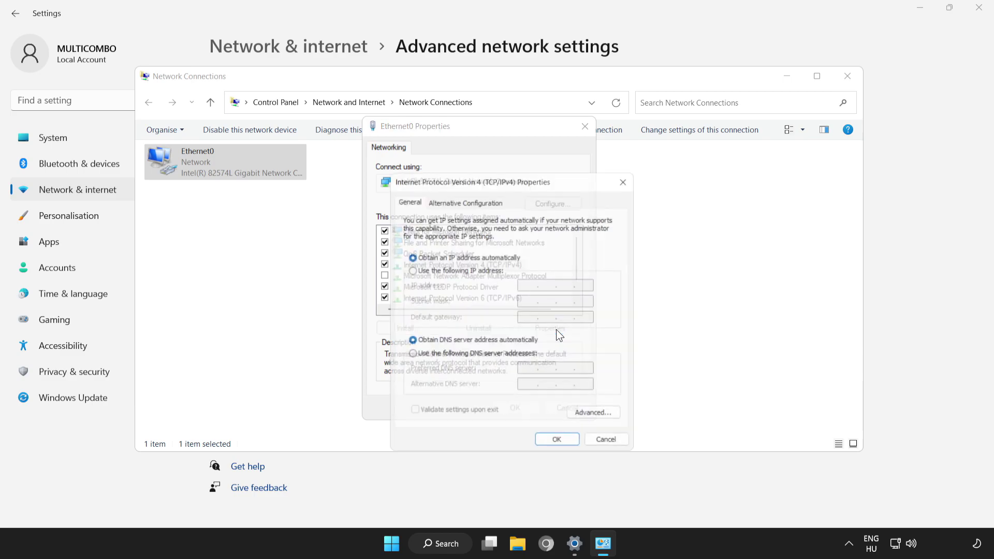
pyautogui.moveTo(527, 183); pyautogui.dragTo(502, 125)
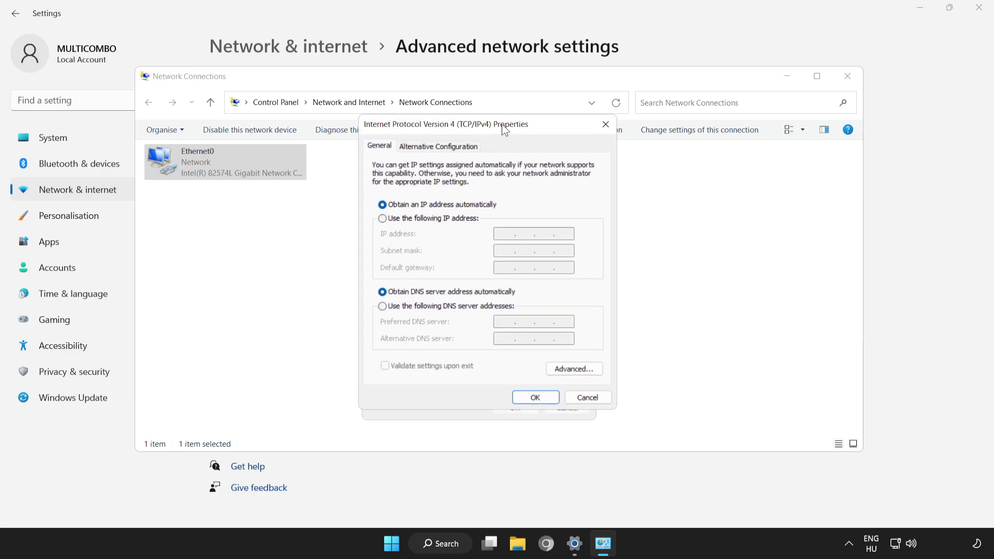
# - Set the preferred DNS server to 8.8.8.8 and the alternative to 8.8.4.4, and close the adapter, Network Connections and Settings windows
pyautogui.click(383, 307)
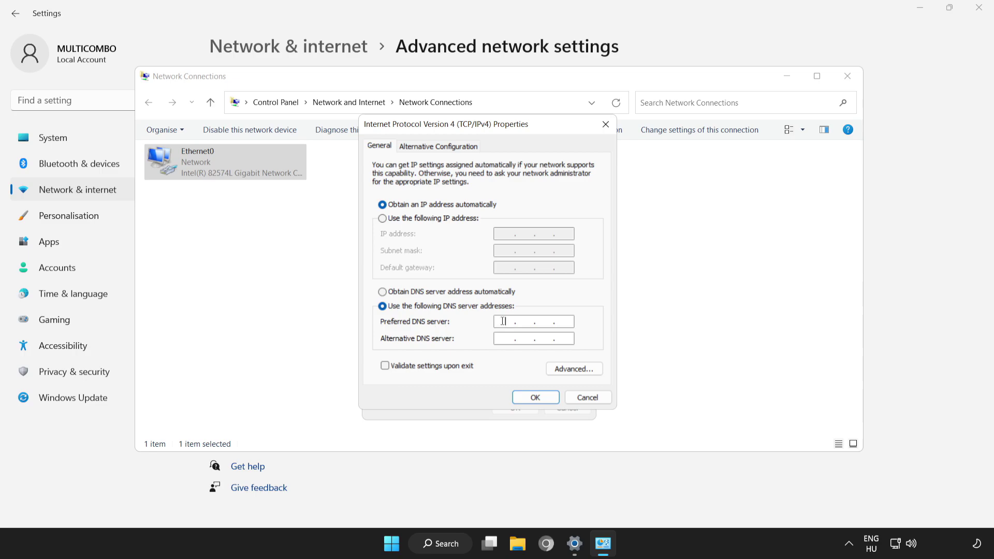
pyautogui.write('8.8.8')
pyautogui.write('.8')
pyautogui.write('8.8')
pyautogui.write('.4.4')
pyautogui.click(540, 398)
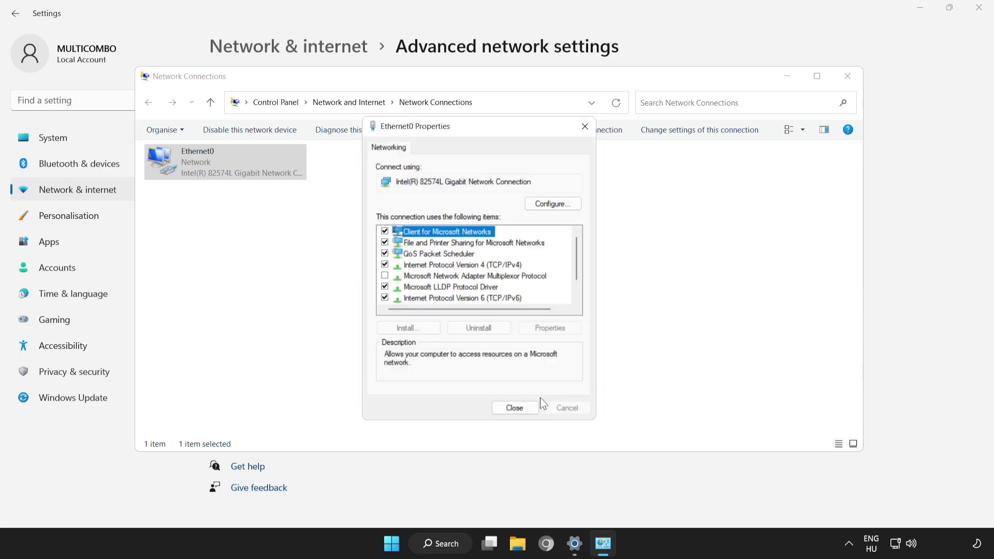
pyautogui.click(515, 408)
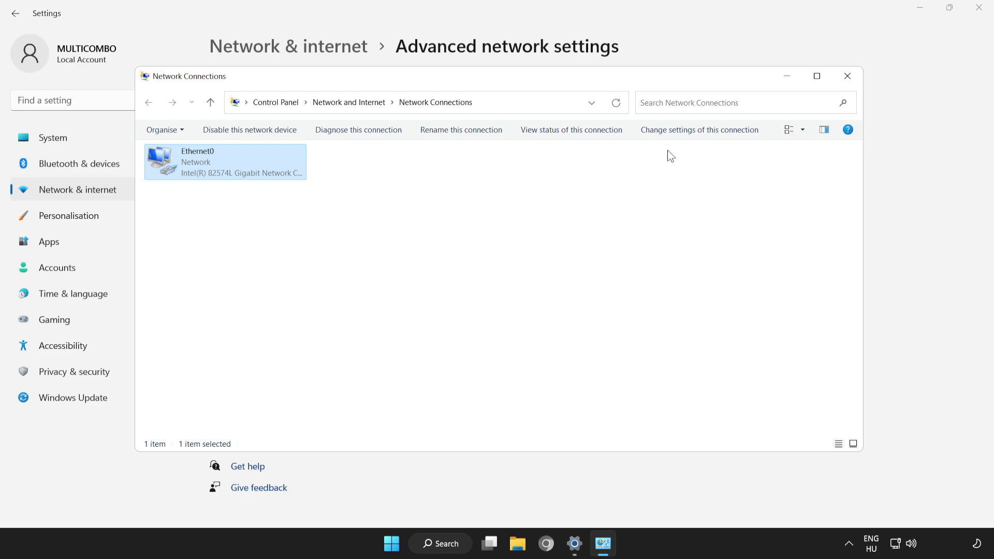
pyautogui.click(848, 79)
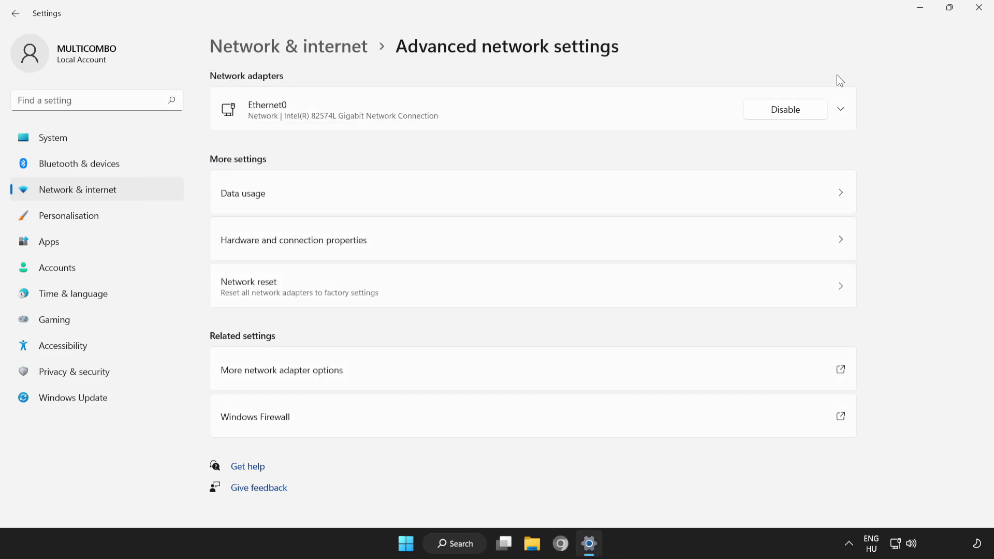
pyautogui.click(979, 7)
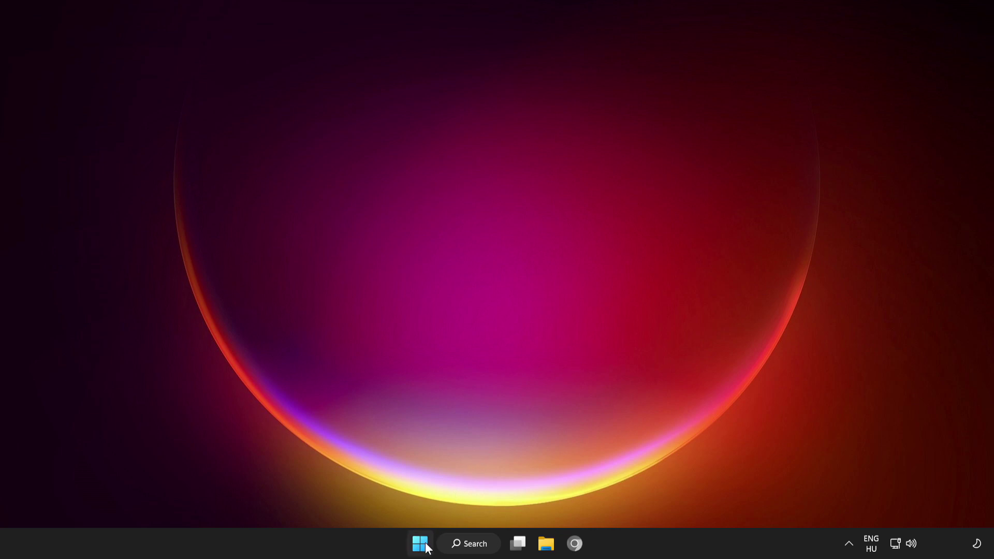
# - Restart the computer from the Start menu's power options
pyautogui.click(420, 543)
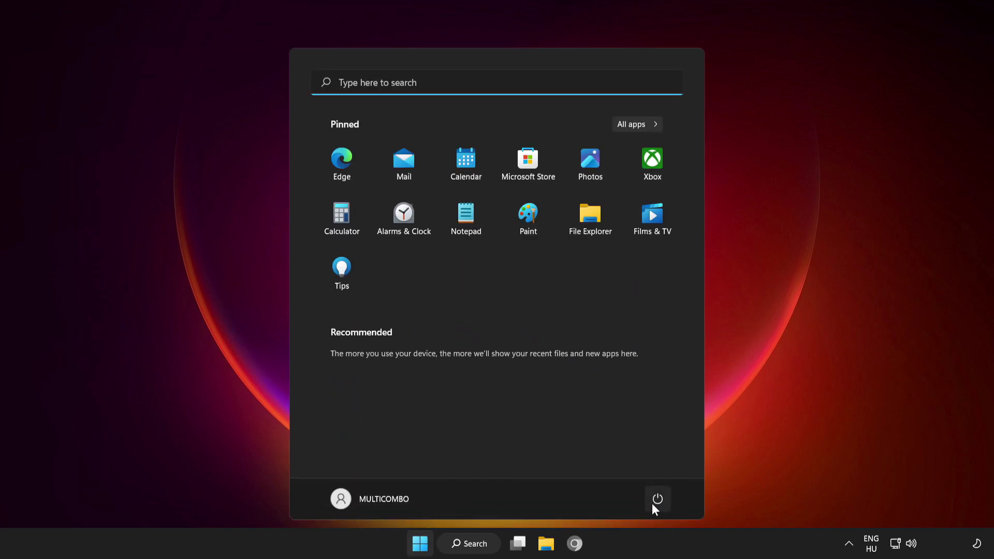
pyautogui.click(657, 500)
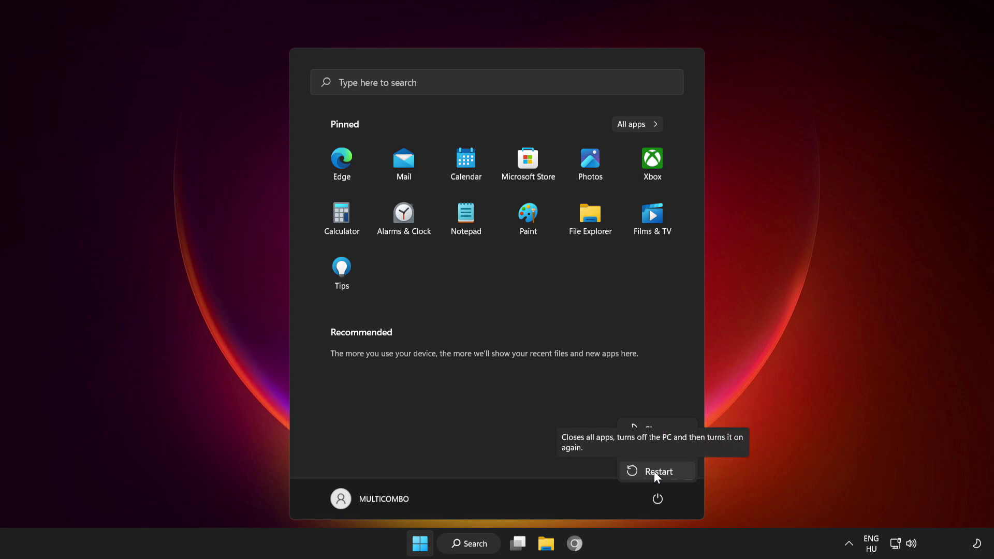